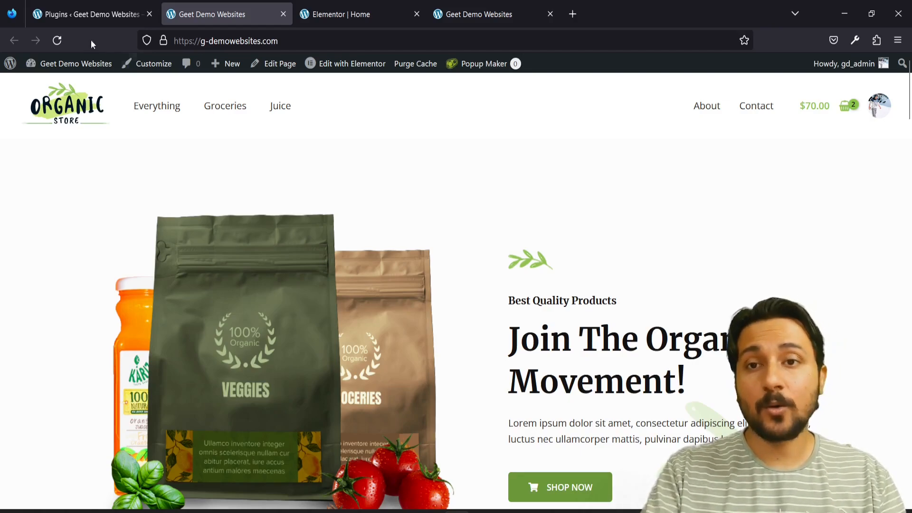
Open the page for adding new plugins in the WordPress admin and search for "popup maker"
left_click(88, 15)
scroll(204, 306, "down", 3)
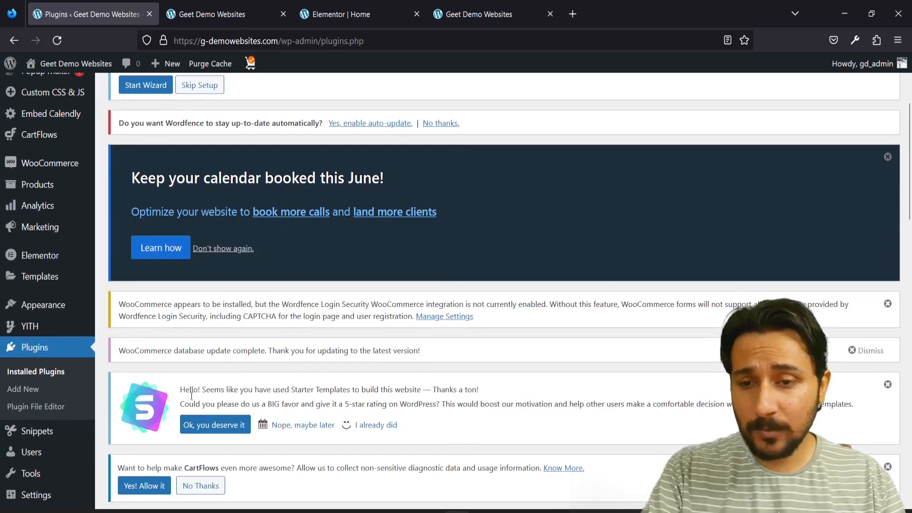
scroll(184, 317, "down", 6)
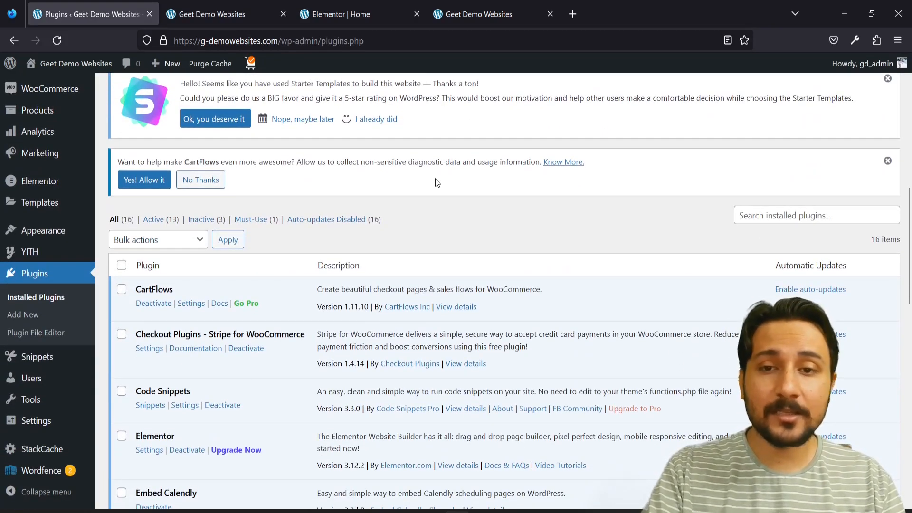
scroll(433, 181, "up", 10)
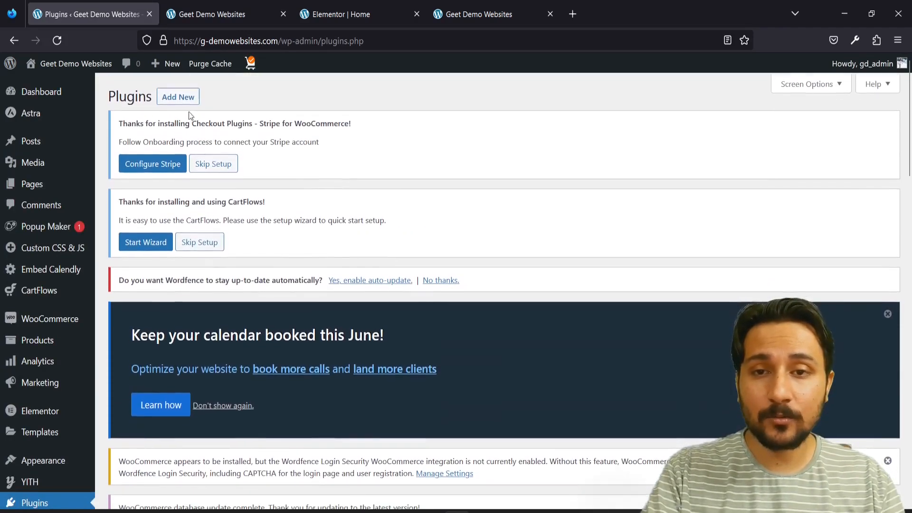
left_click(179, 97)
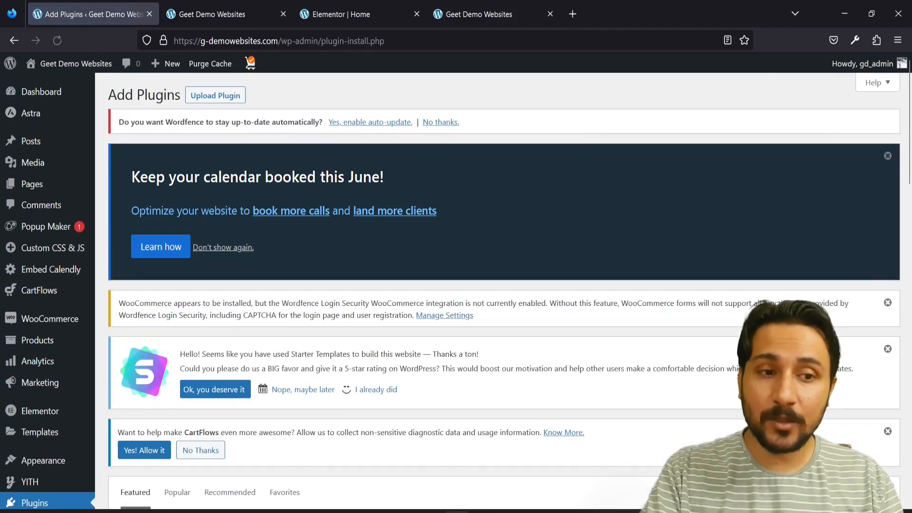
scroll(710, 394, "down", 3)
left_click(750, 413)
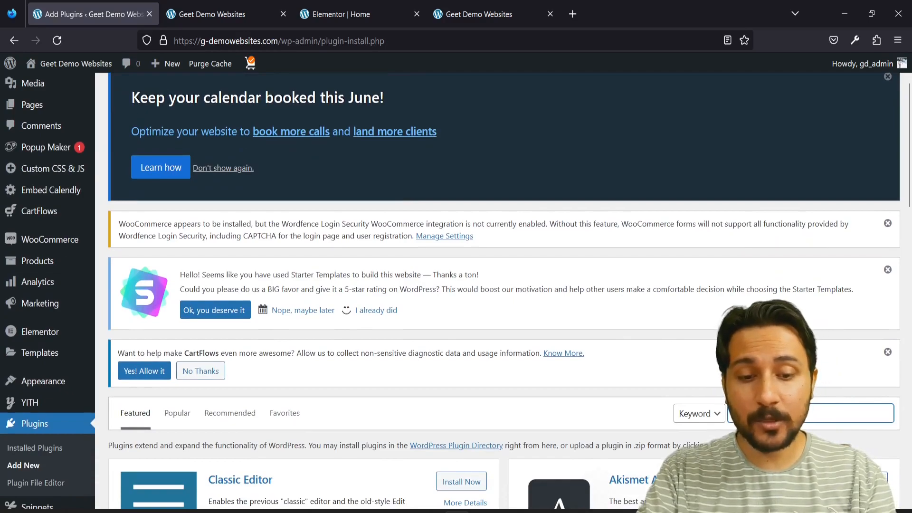
type("popup maker")
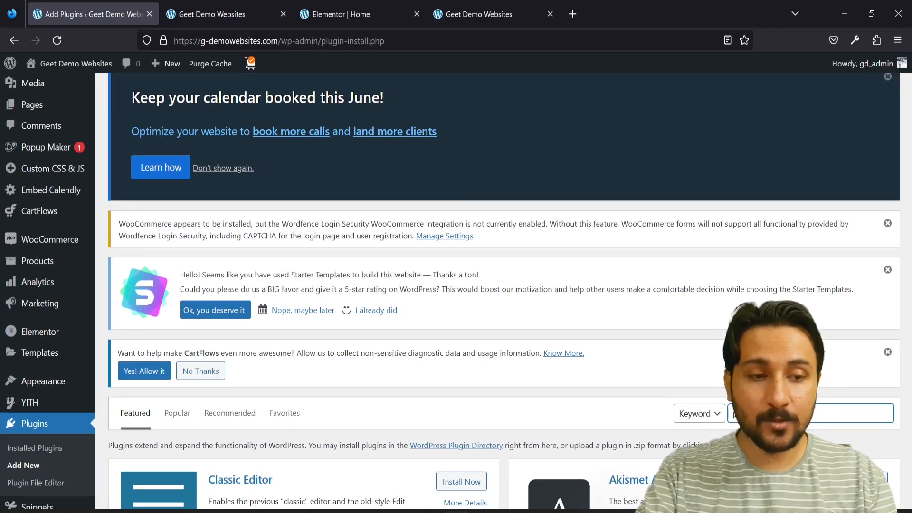
scroll(740, 421, "down", 3)
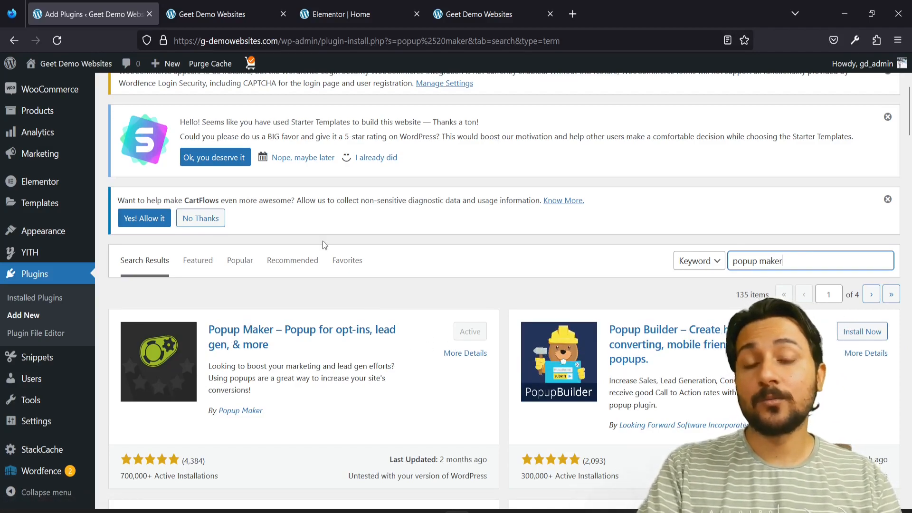
Start creating a new popup with the Popup Maker plugin
scroll(333, 266, "up", 5)
mouse_move(26, 265)
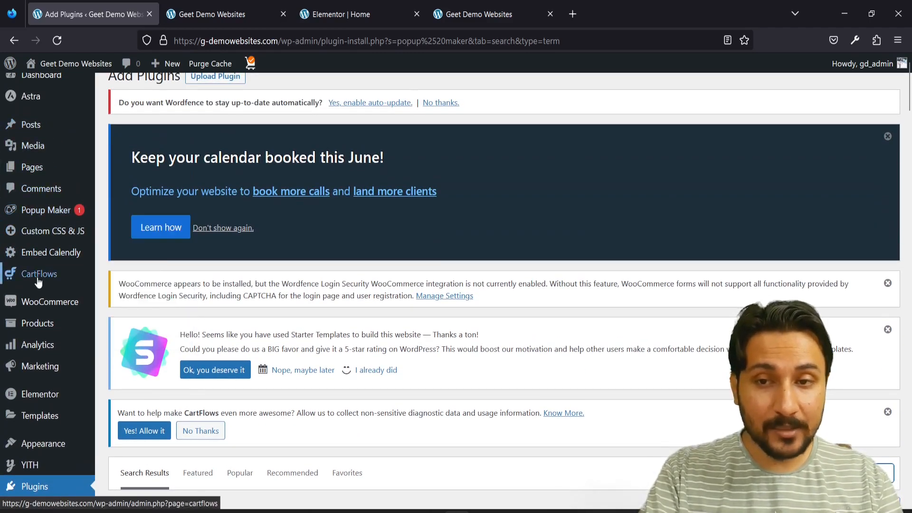
mouse_move(46, 212)
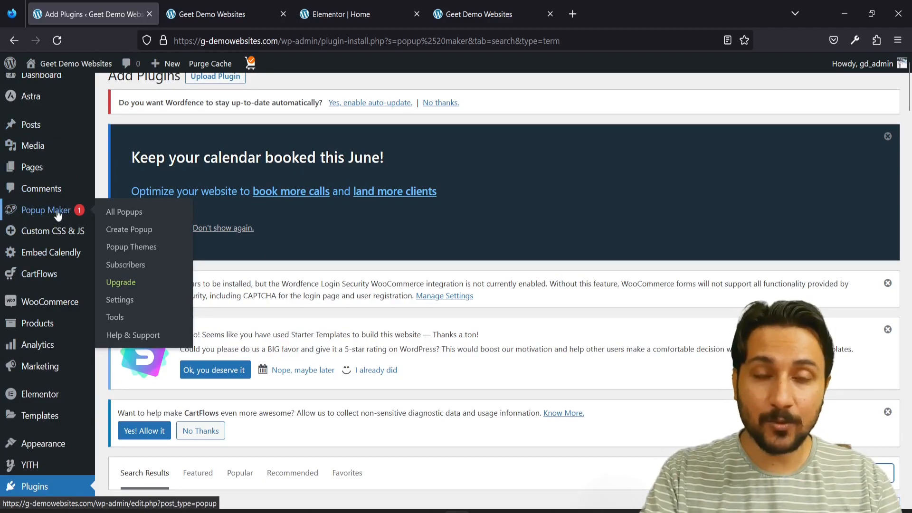
left_click(118, 230)
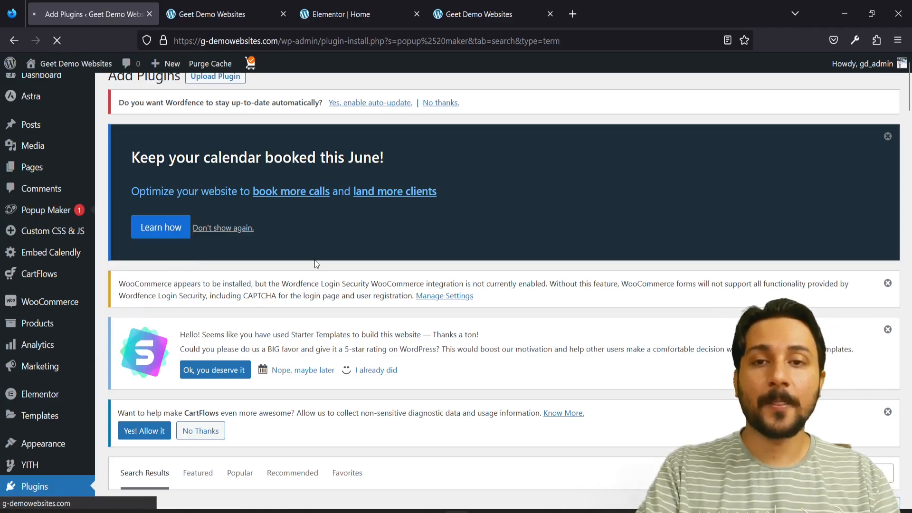
Name the new popup "Click Delay"
scroll(316, 260, "down", 9)
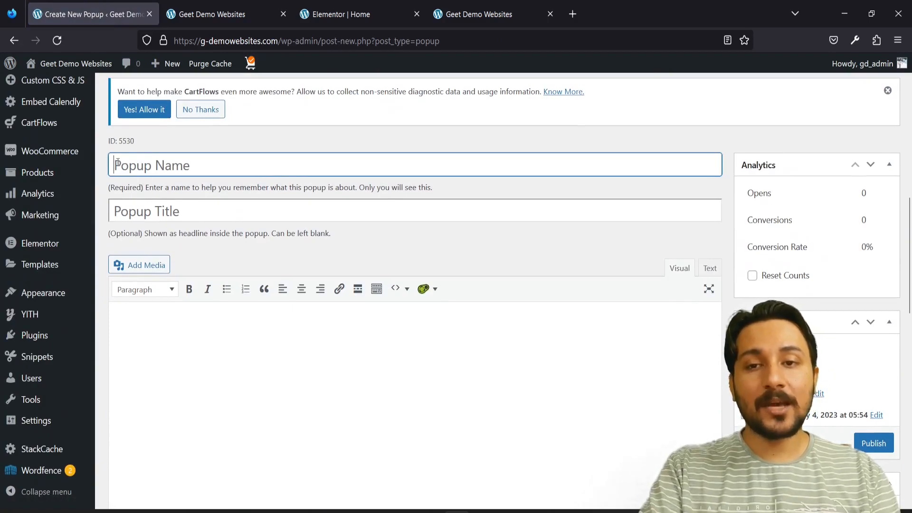
left_click(139, 208)
left_click(139, 166)
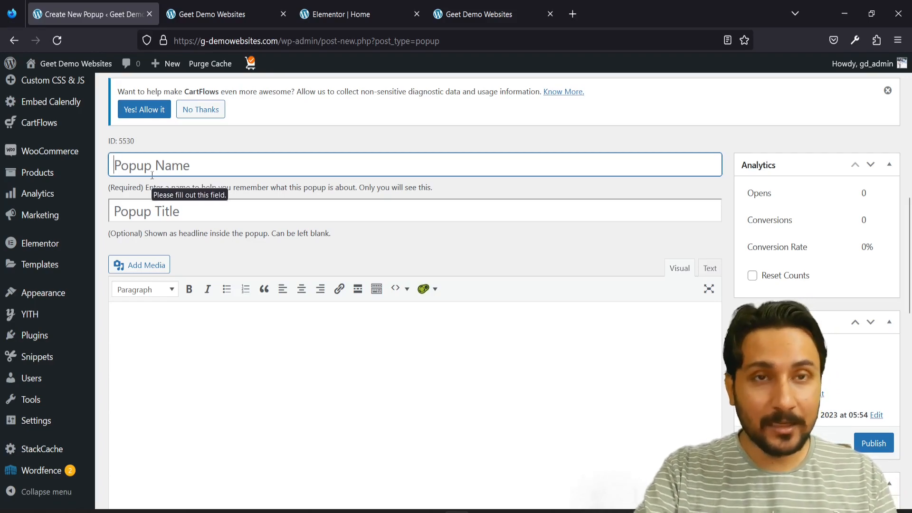
type("CLick Delay")
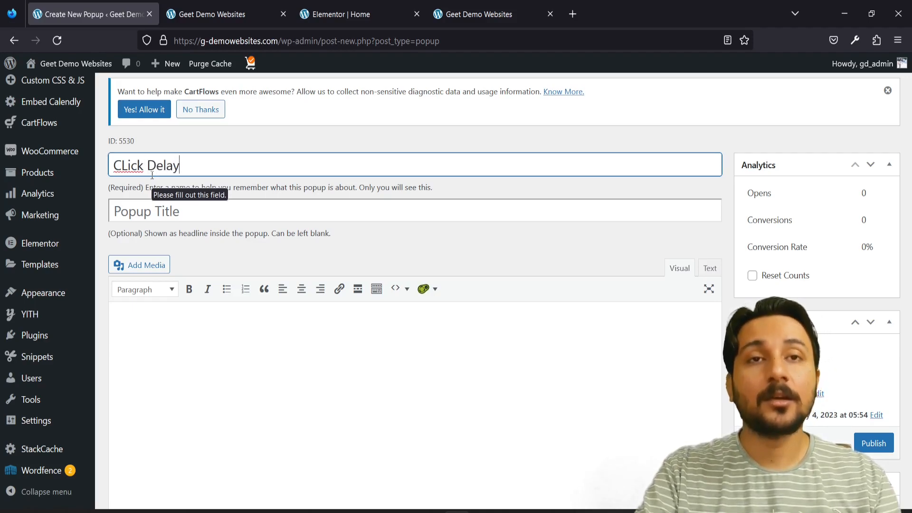
key("ctrl+a")
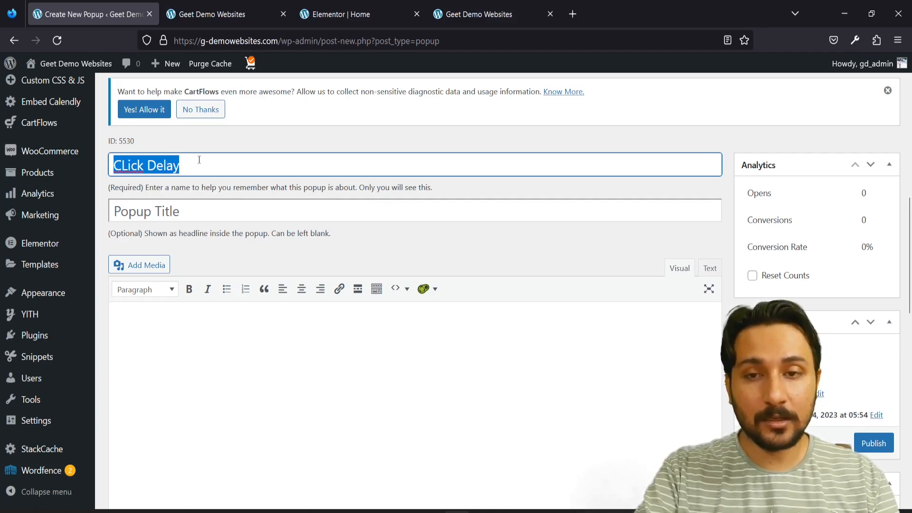
left_click(128, 165)
key("BackSpace")
type("l")
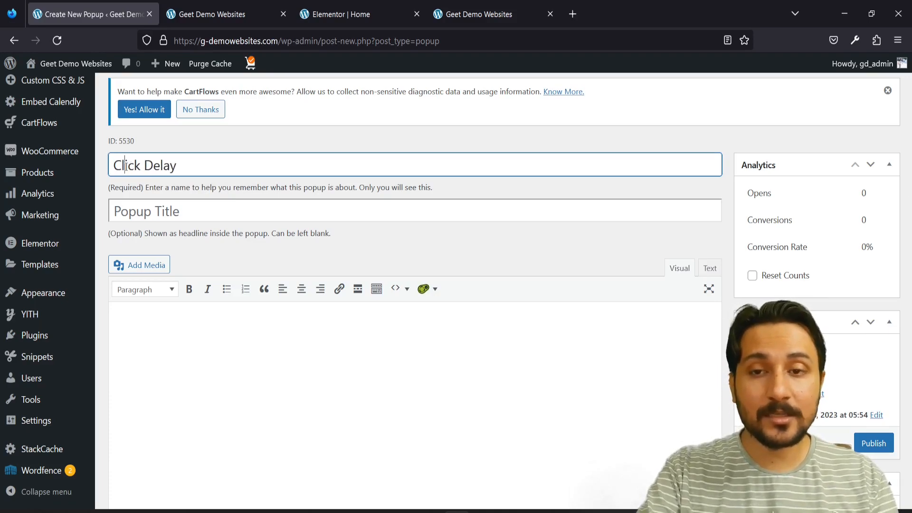
Give the popup the title "Apply Now" and write "Here is a popup." as its content
left_click(132, 217)
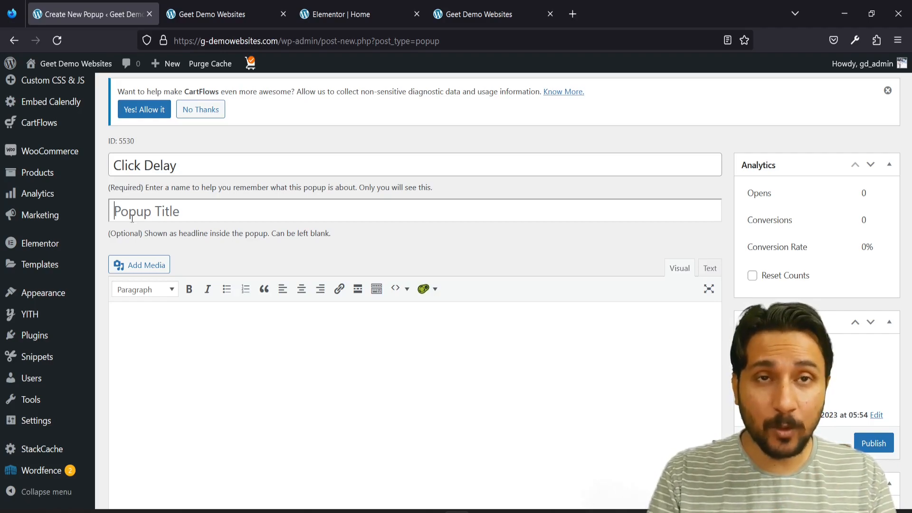
type("Apply Now")
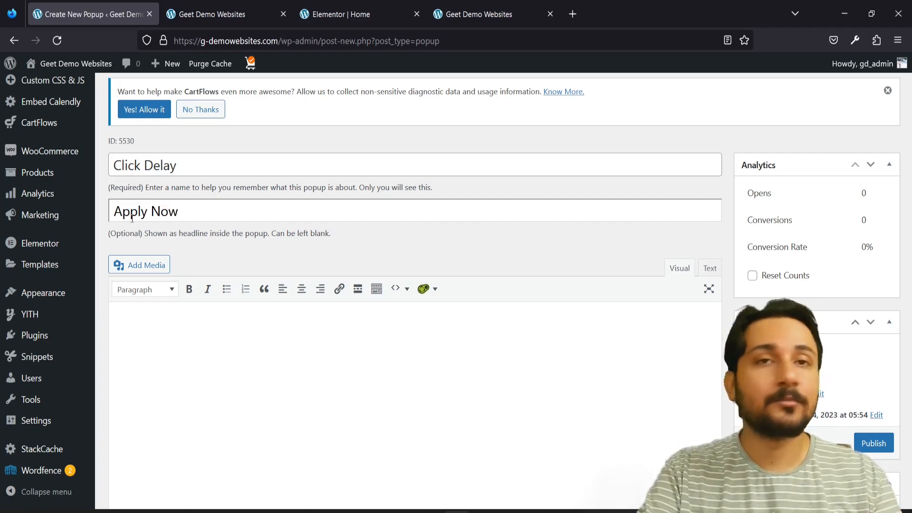
scroll(167, 255, "down", 2)
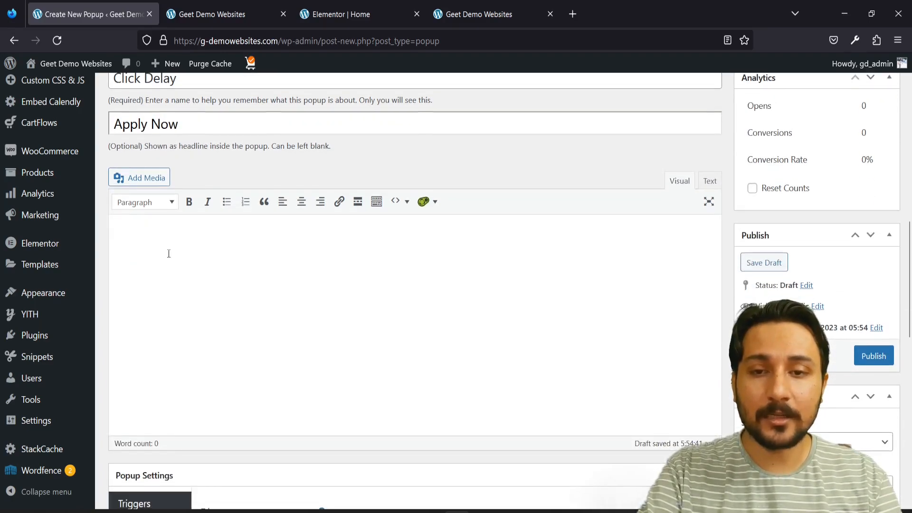
left_click(152, 241)
type("Here is a popup")
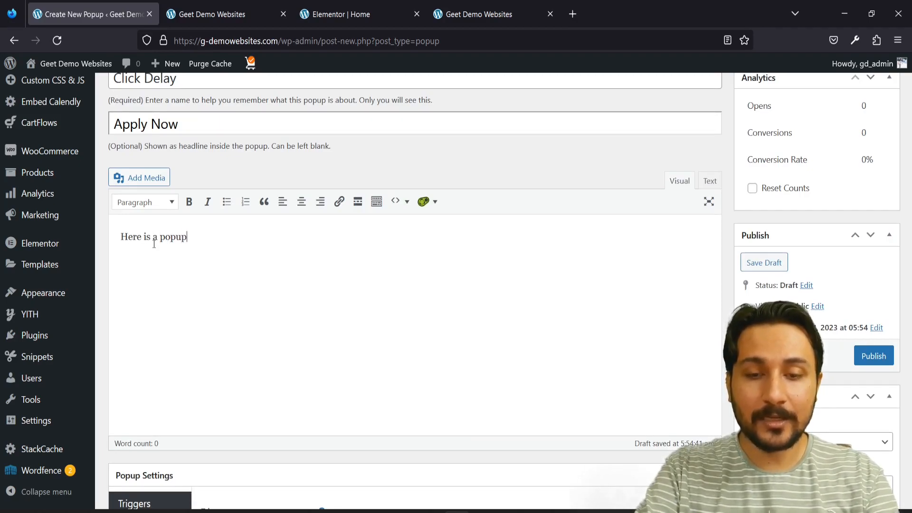
type(".")
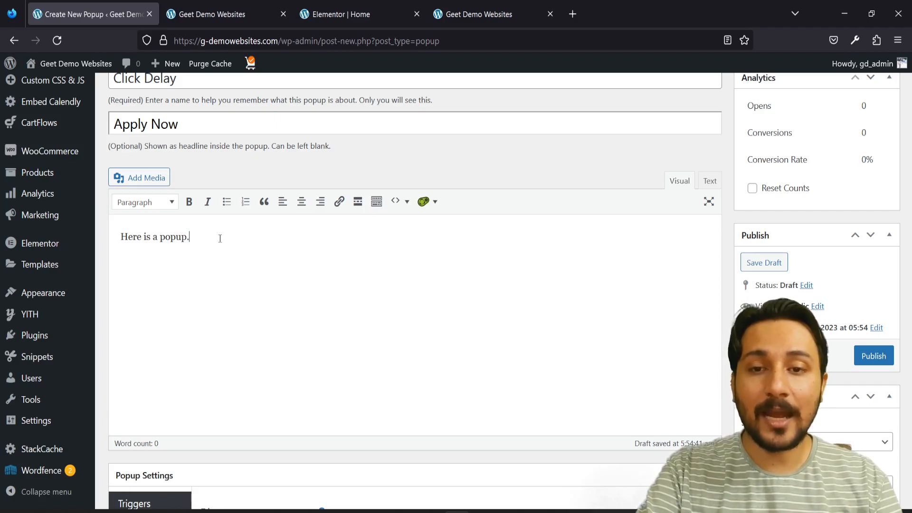
Insert the green Pulses pouch image from the media library into the popup content
left_click(148, 181)
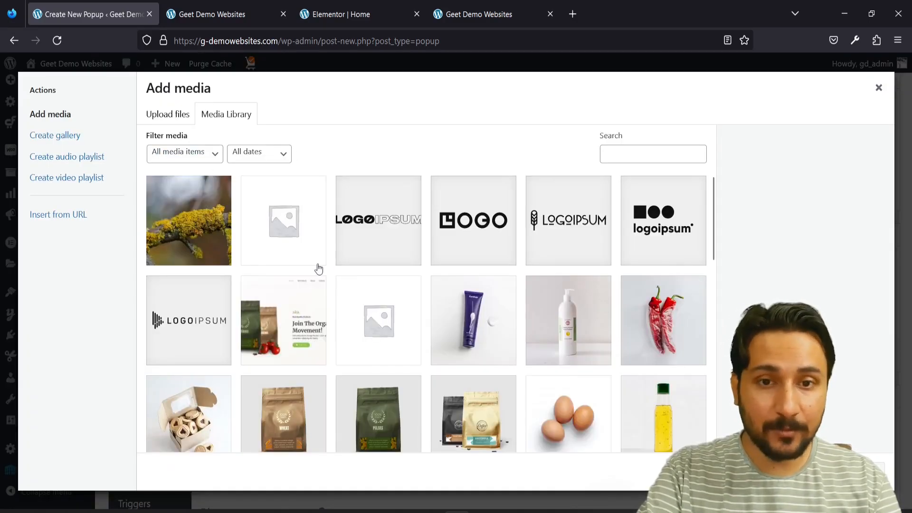
left_click(289, 328)
scroll(451, 351, "down", 1)
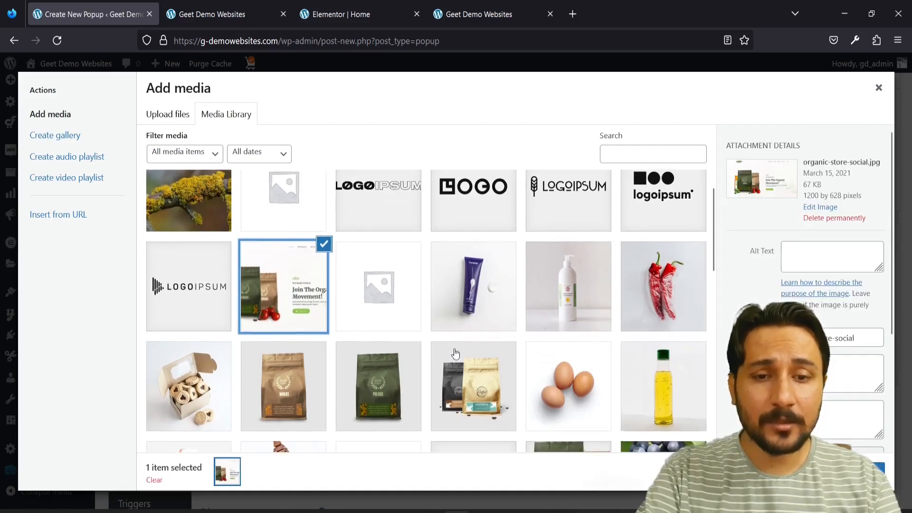
left_click(418, 378)
left_click(850, 471)
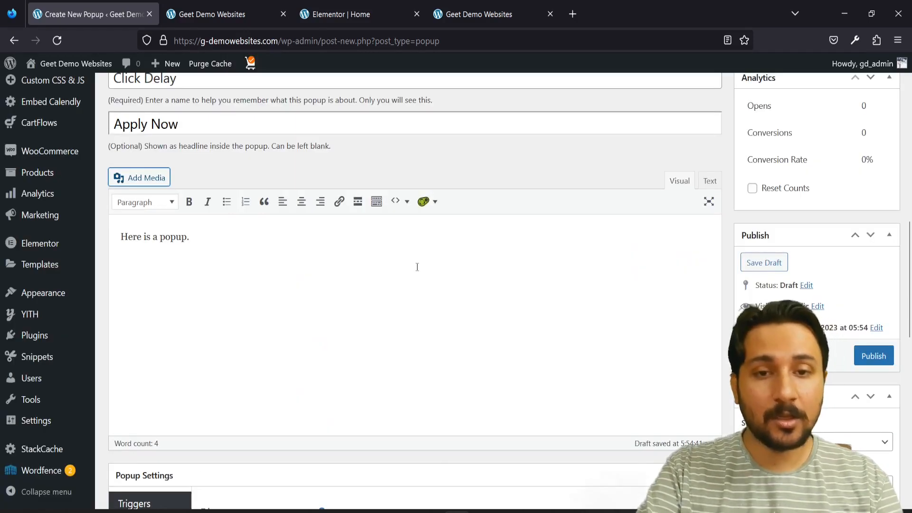
Center the Pulses pouch image in the popup content, without list formatting
left_click(205, 281)
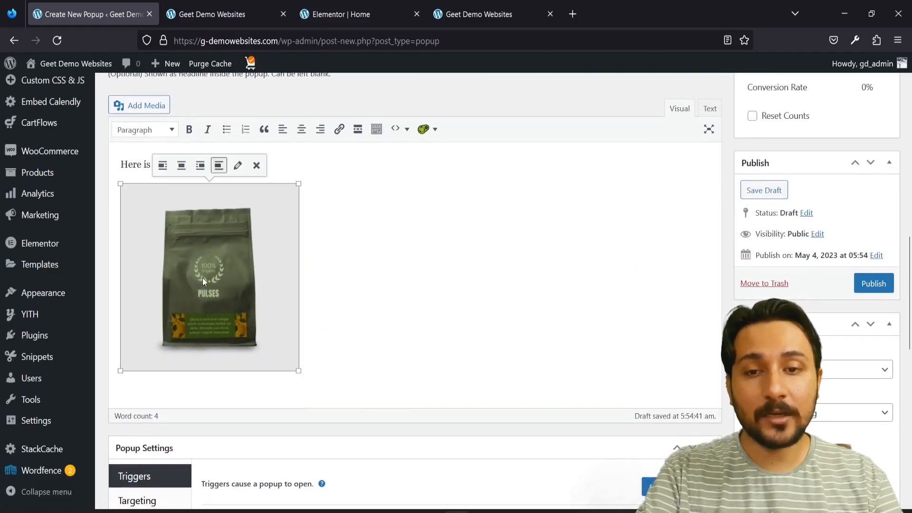
left_click(225, 129)
left_click(329, 181)
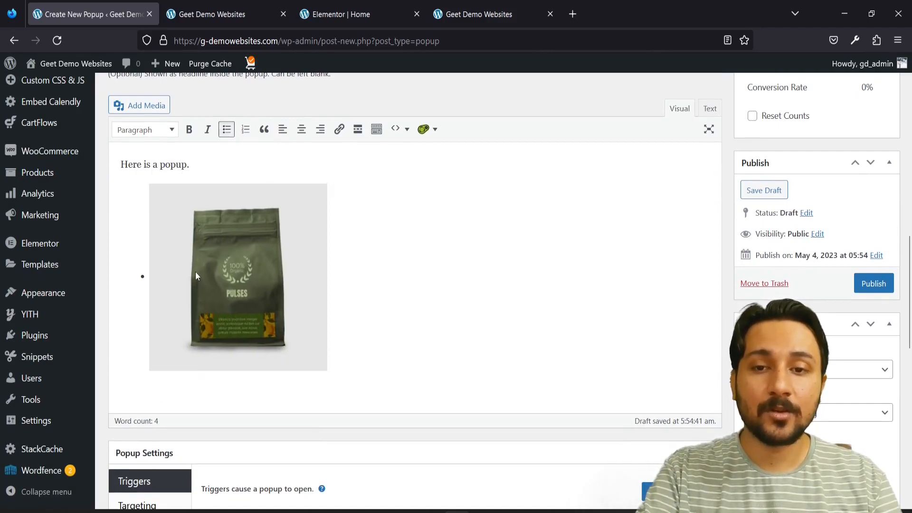
left_click(226, 129)
left_click(303, 129)
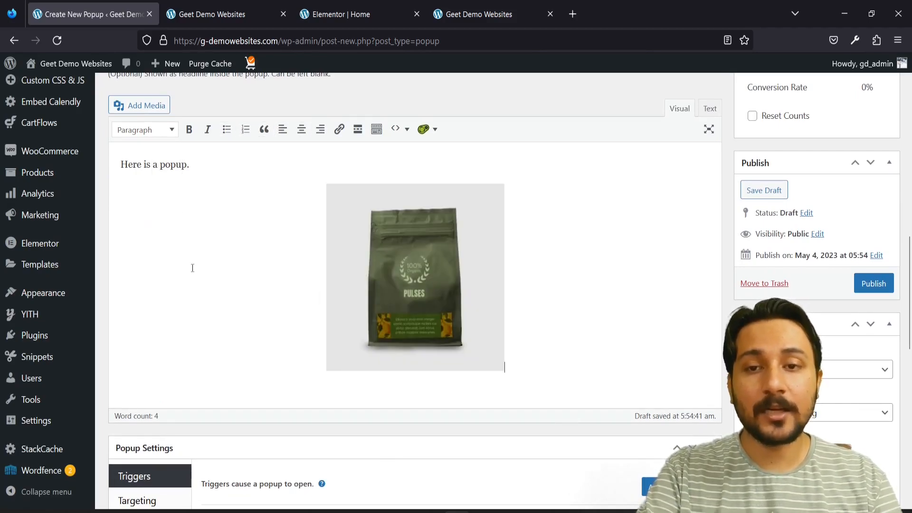
Start a new Click Open trigger for the popup without the cookie that prevents showing it to visitors again
scroll(192, 252, "down", 1)
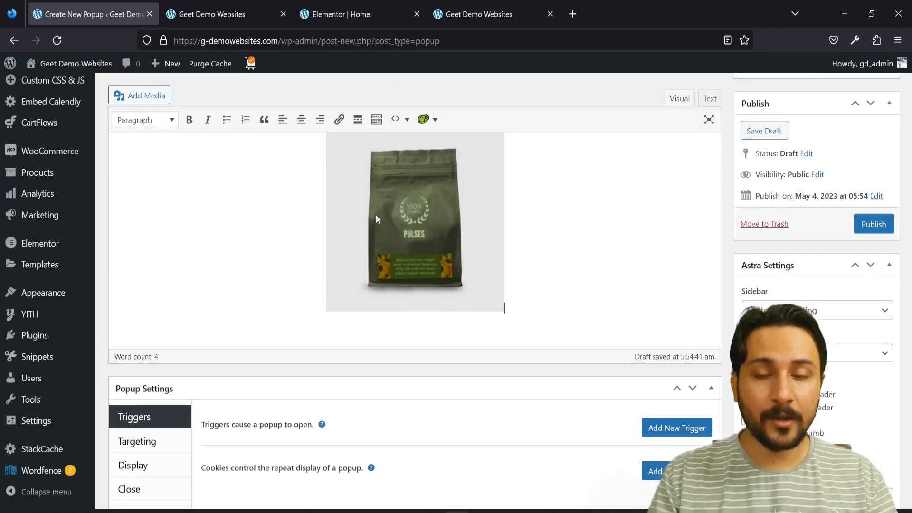
scroll(383, 267, "down", 2)
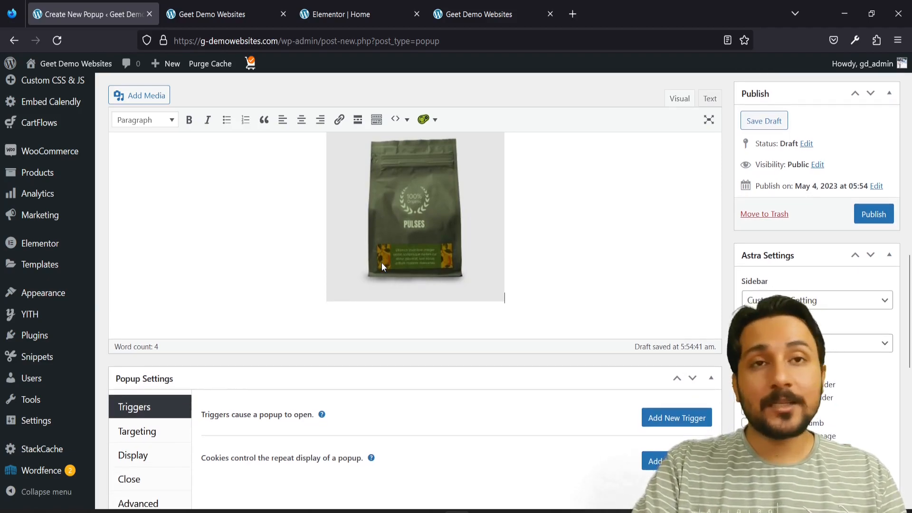
scroll(384, 267, "down", 1)
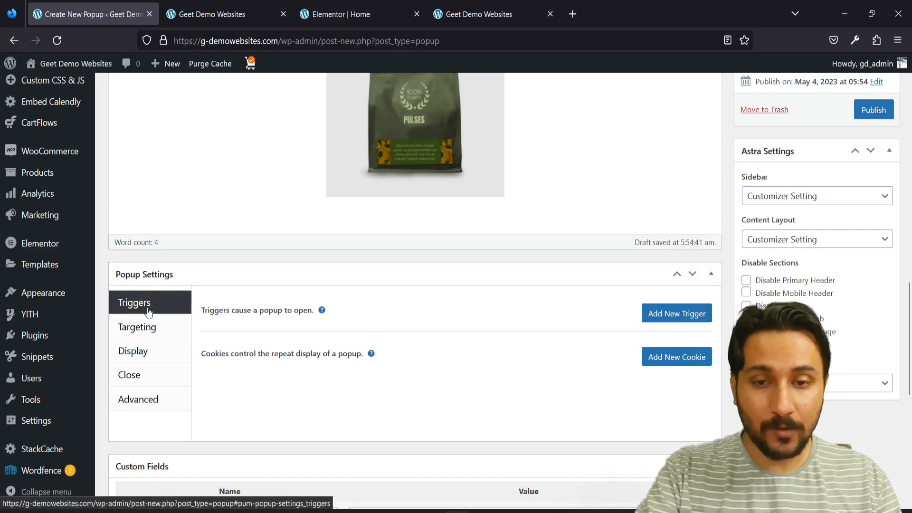
left_click(652, 321)
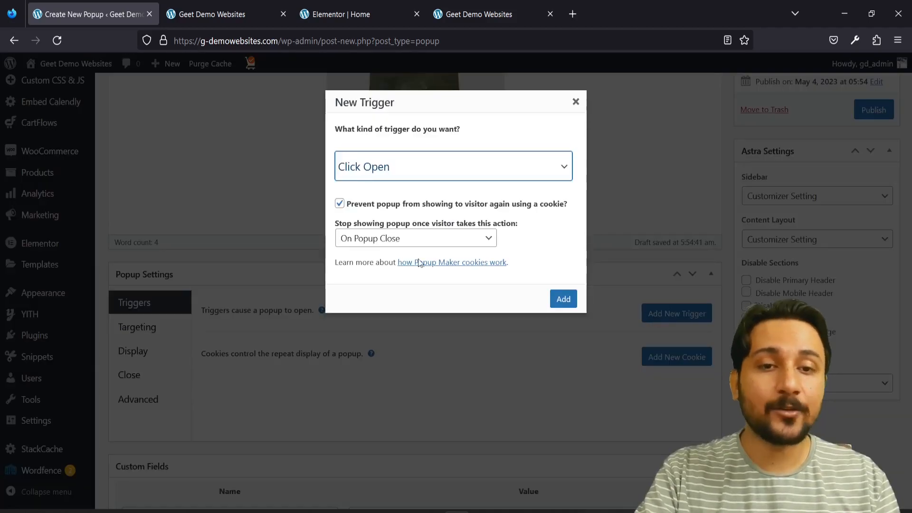
left_click(373, 177)
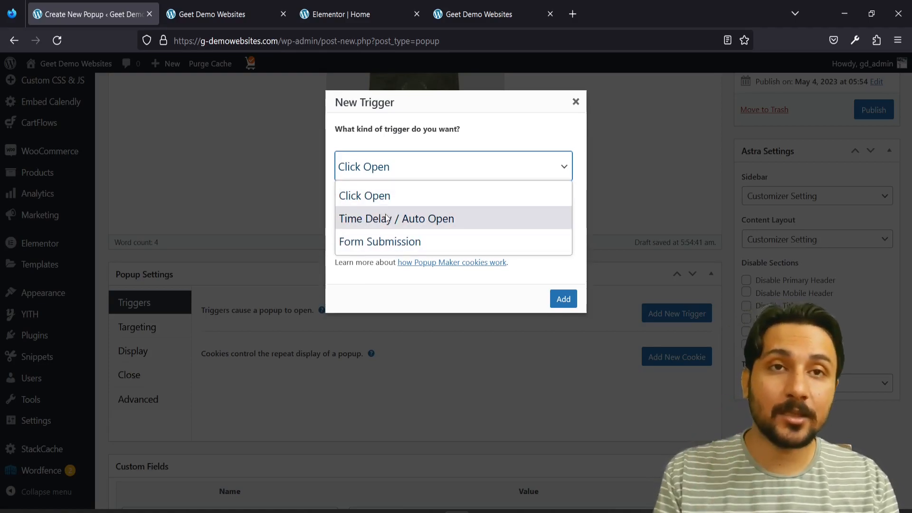
left_click(380, 196)
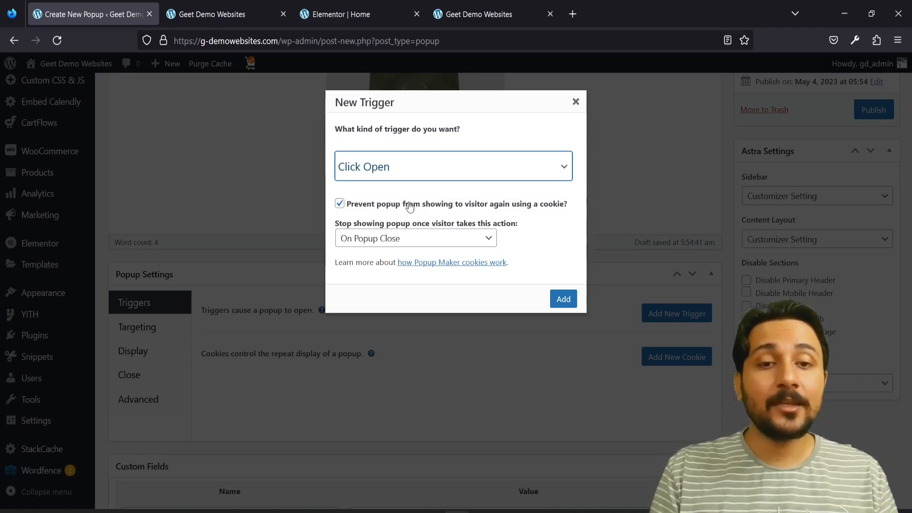
left_click(368, 207)
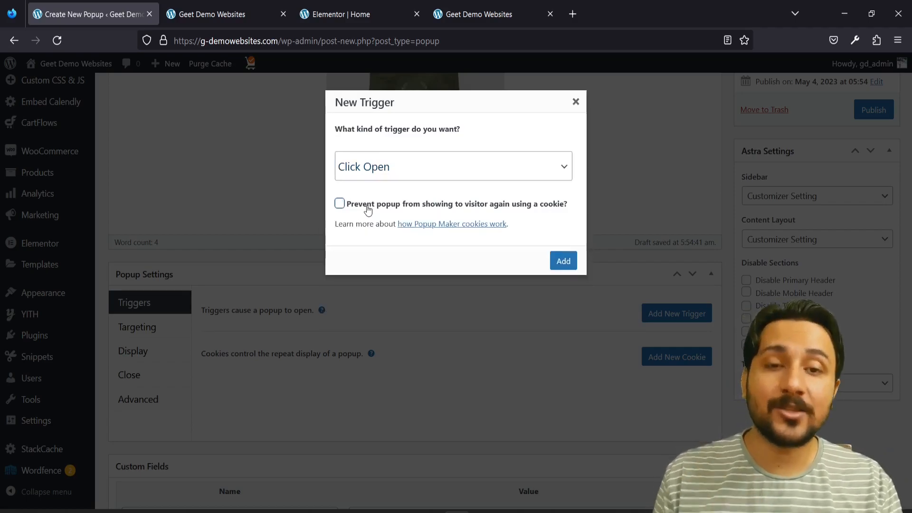
left_click(564, 261)
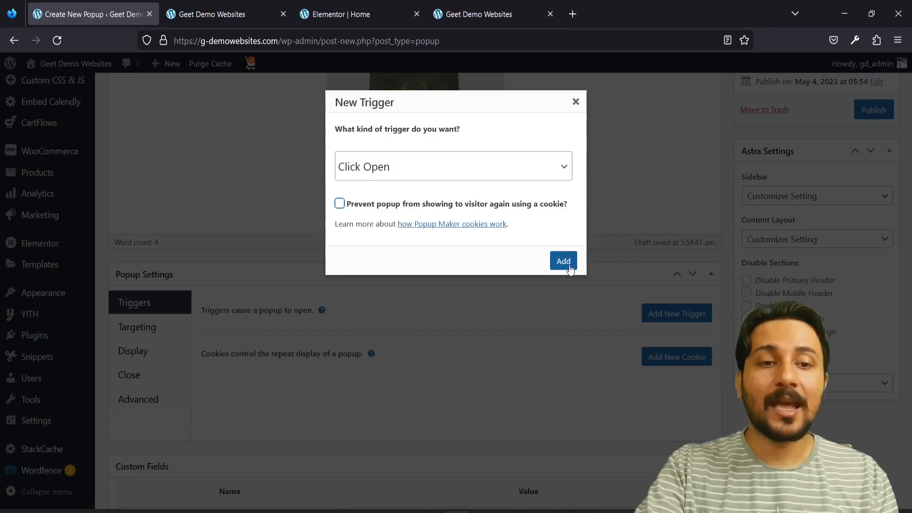
Set the click trigger's extra CSS selector to .popup and add the trigger to the popup
left_click(412, 200)
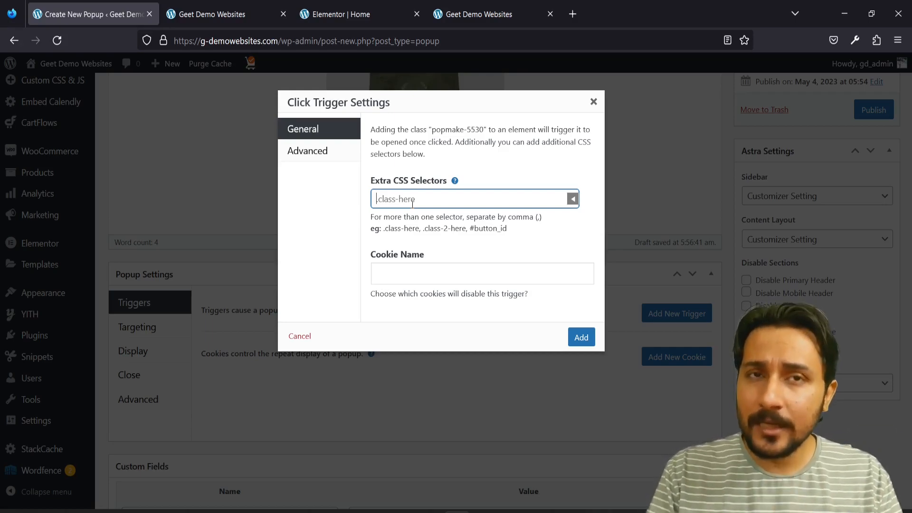
type(".")
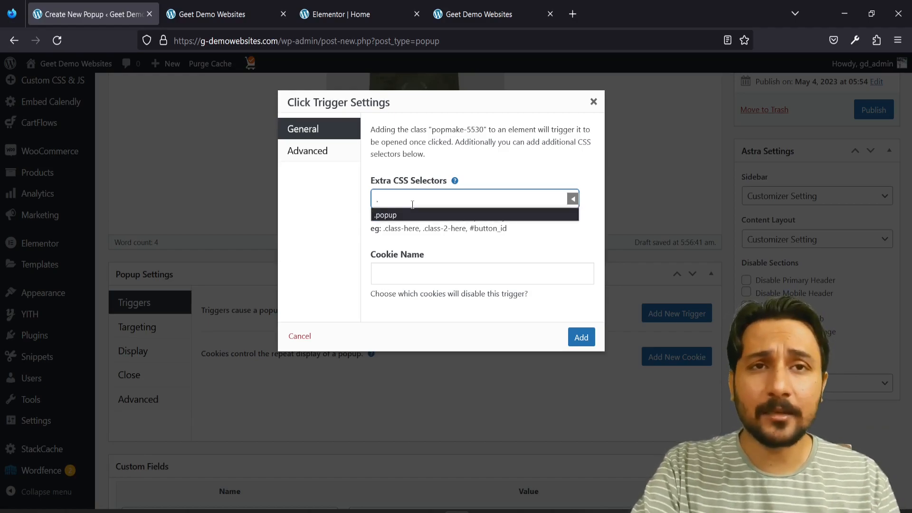
type("popup")
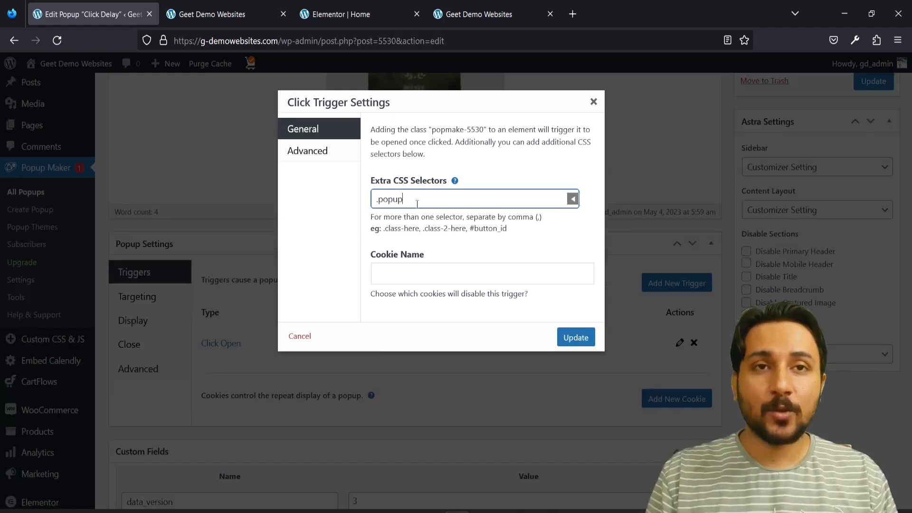
type("one")
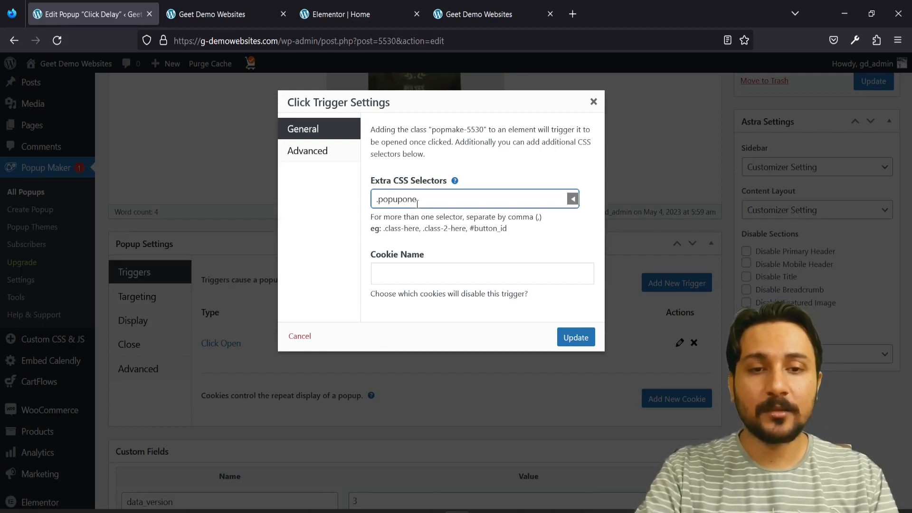
left_click(581, 342)
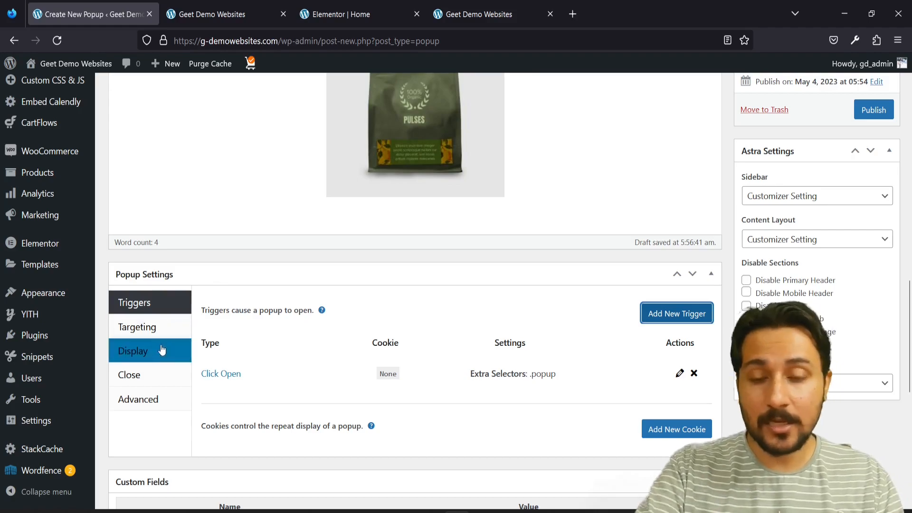
left_click(149, 333)
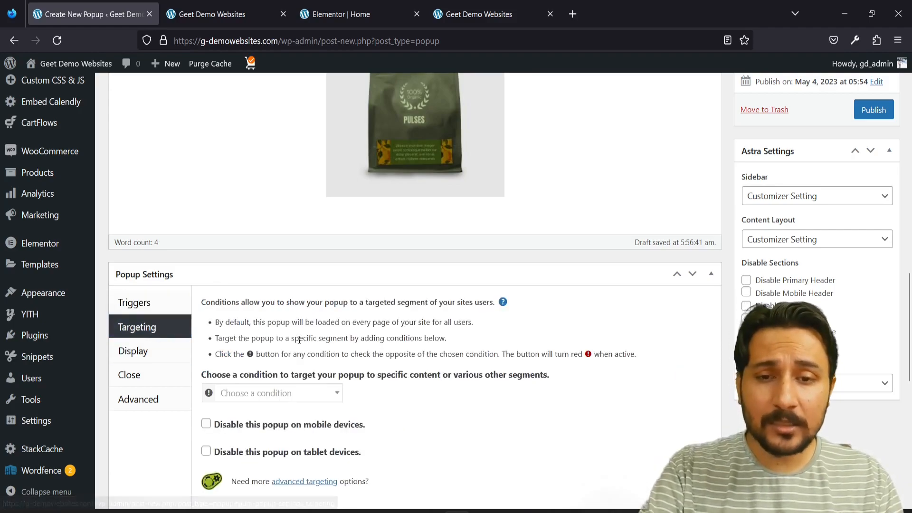
scroll(300, 341, "down", 3)
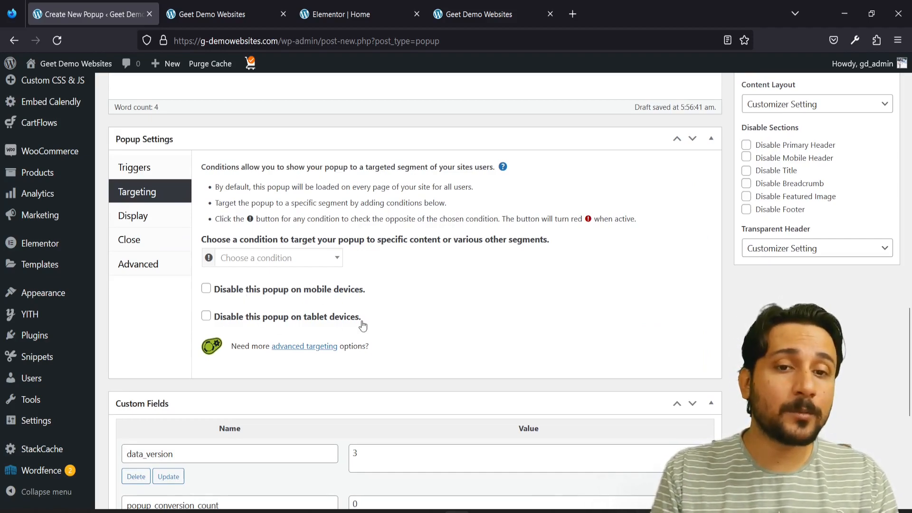
left_click(285, 259)
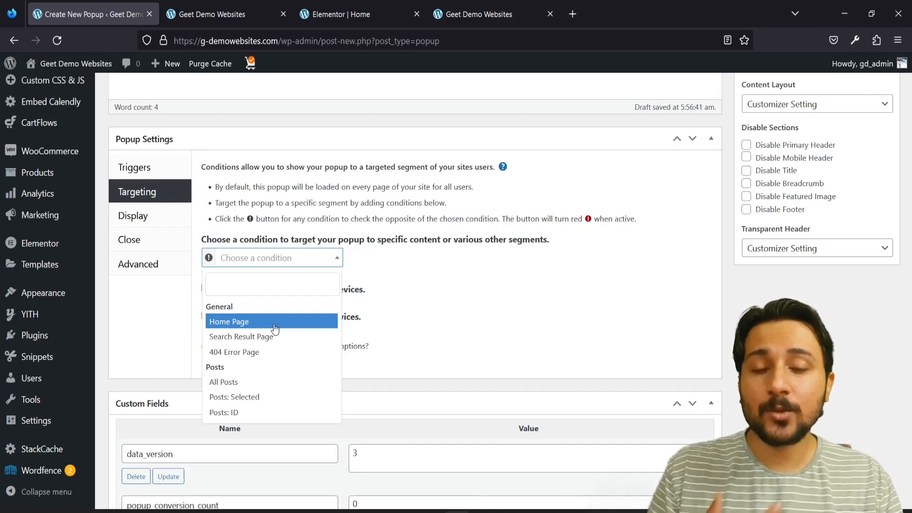
left_click(176, 323)
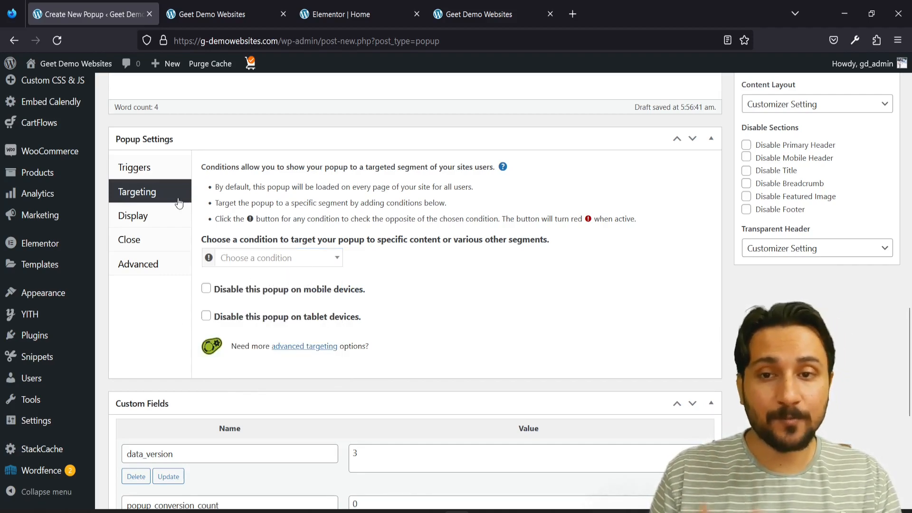
Apply the Center Popup display preset and set the popup theme to Enterprise Blue
left_click(151, 216)
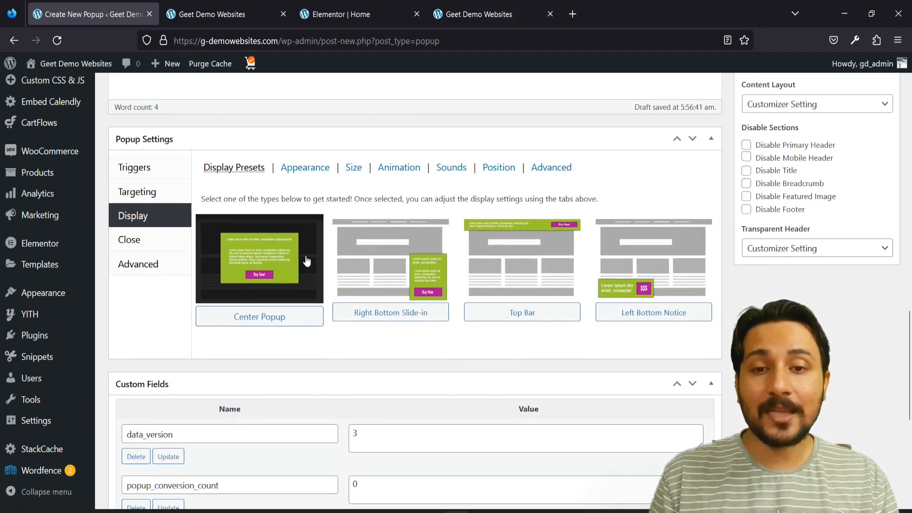
left_click(252, 304)
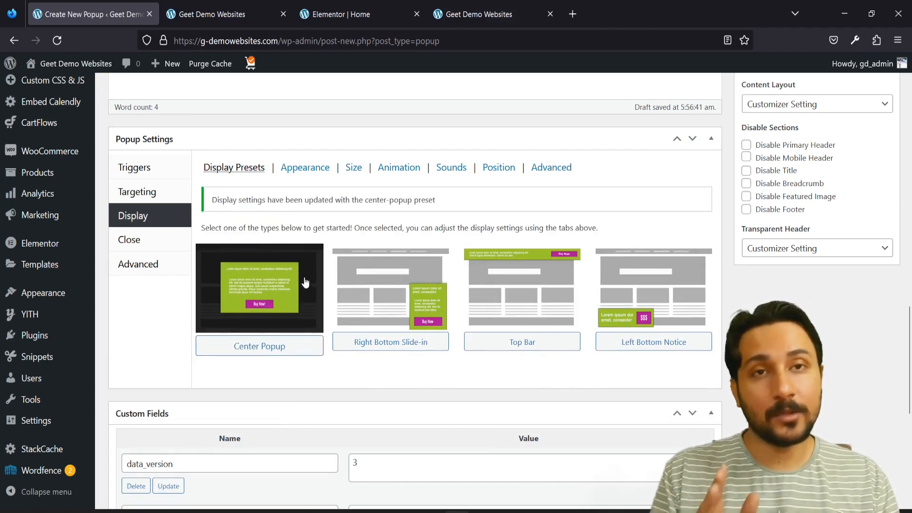
left_click(290, 168)
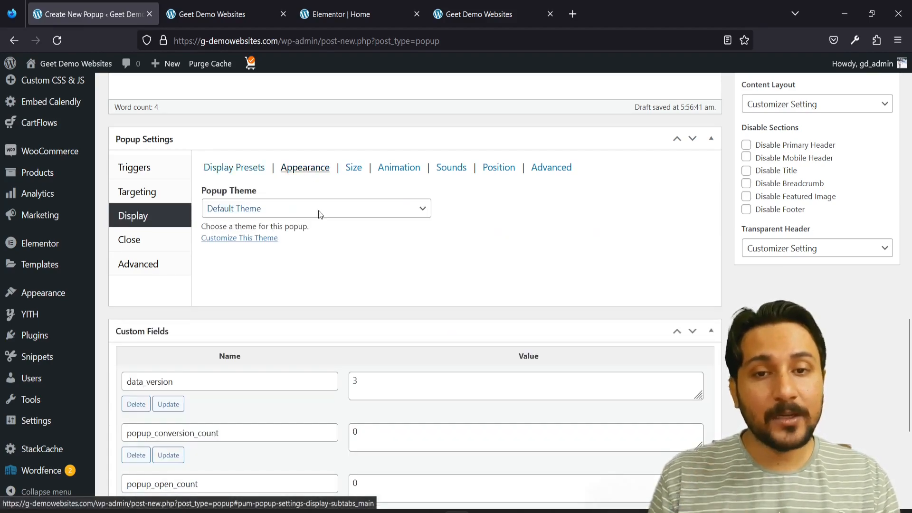
left_click(313, 209)
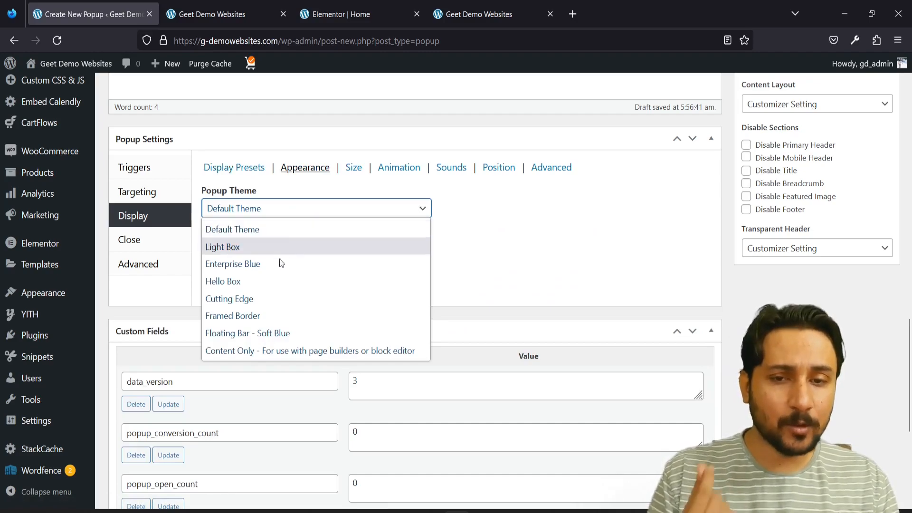
left_click(272, 263)
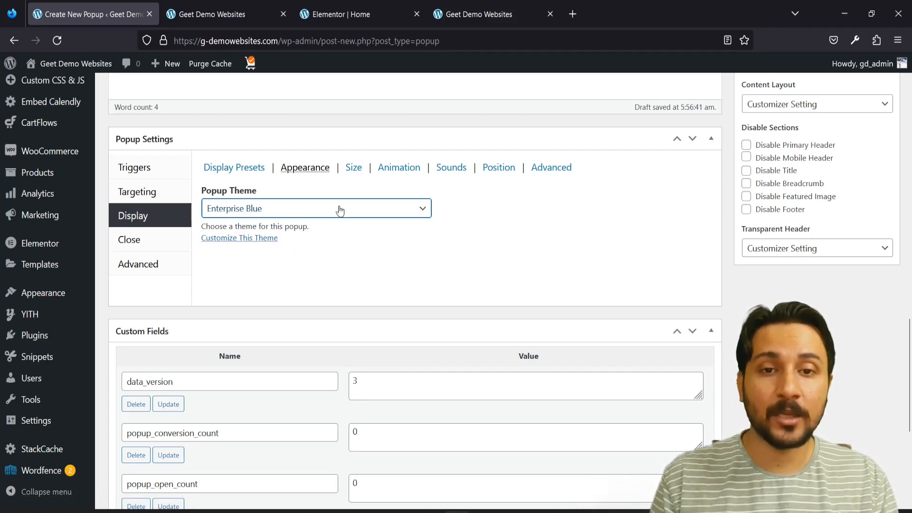
Set the popup's display size to Tiny - 30%
left_click(354, 169)
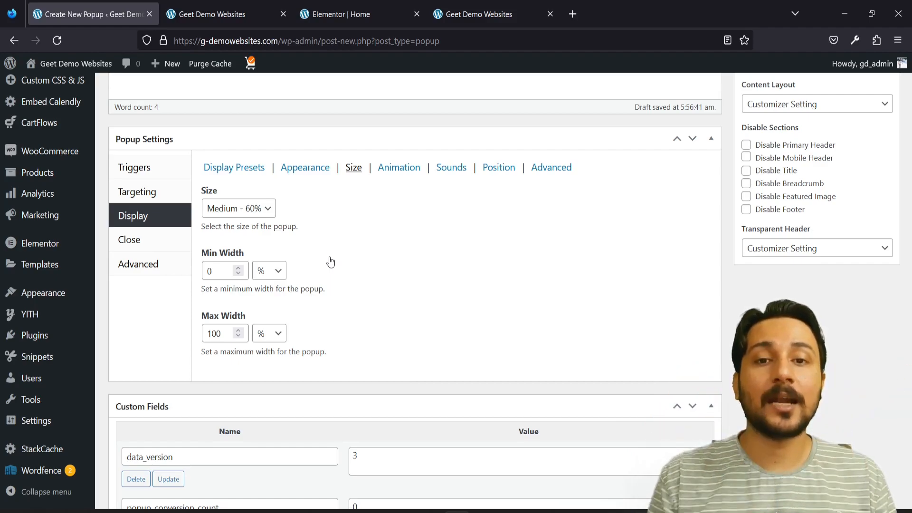
left_click(236, 214)
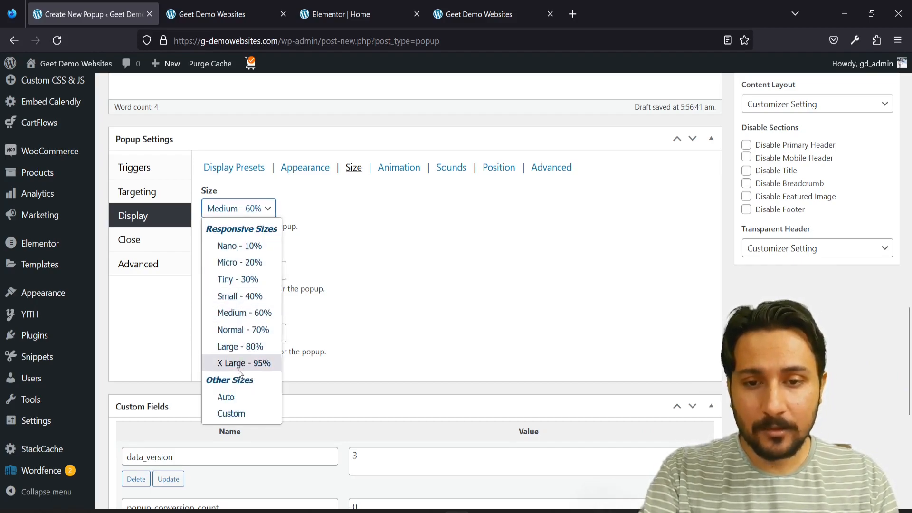
left_click(237, 281)
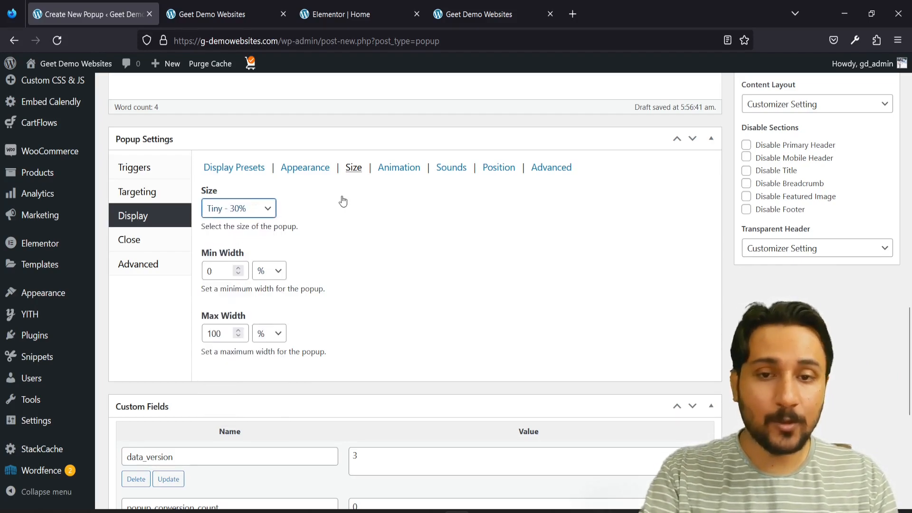
left_click(398, 172)
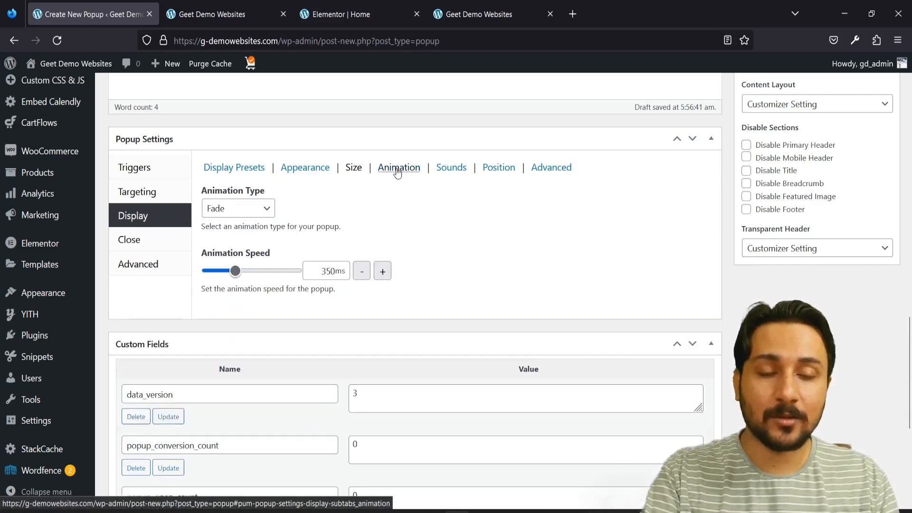
left_click(446, 172)
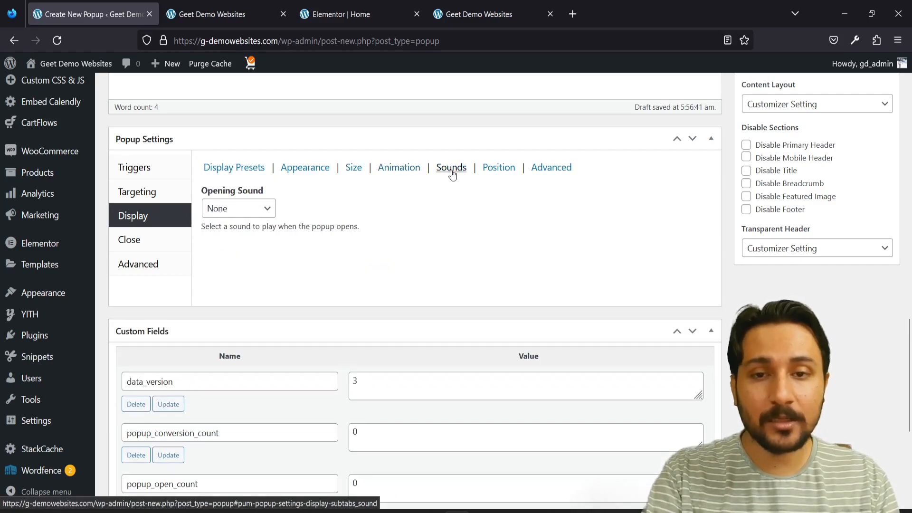
left_click(496, 171)
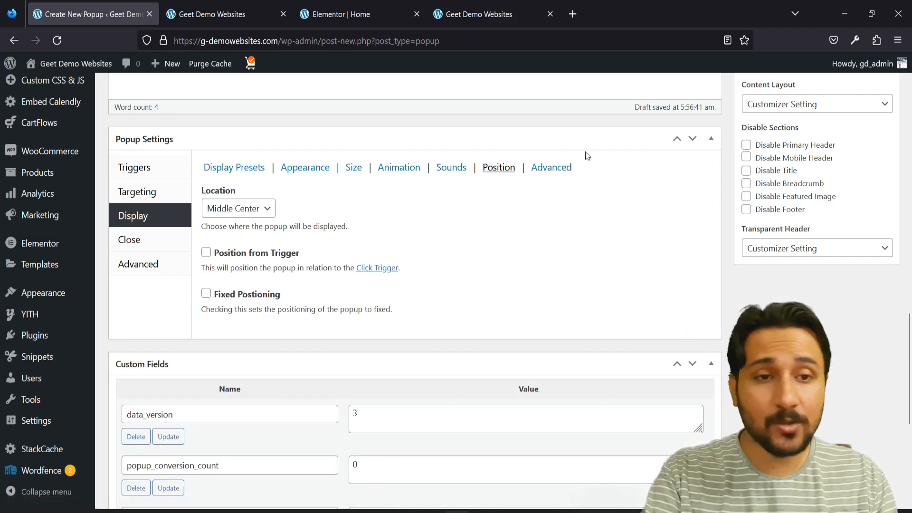
left_click(551, 167)
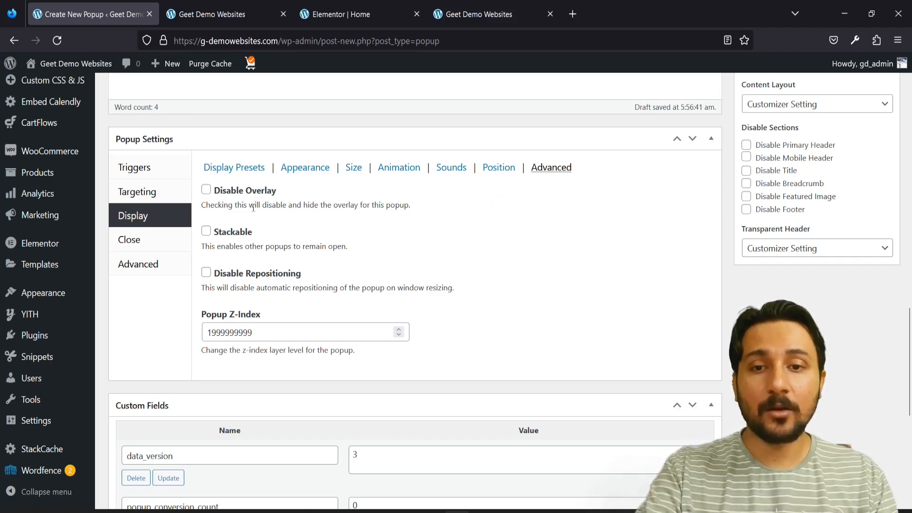
Allow the popup to be closed by clicking the overlay and by pressing ESC
left_click(147, 248)
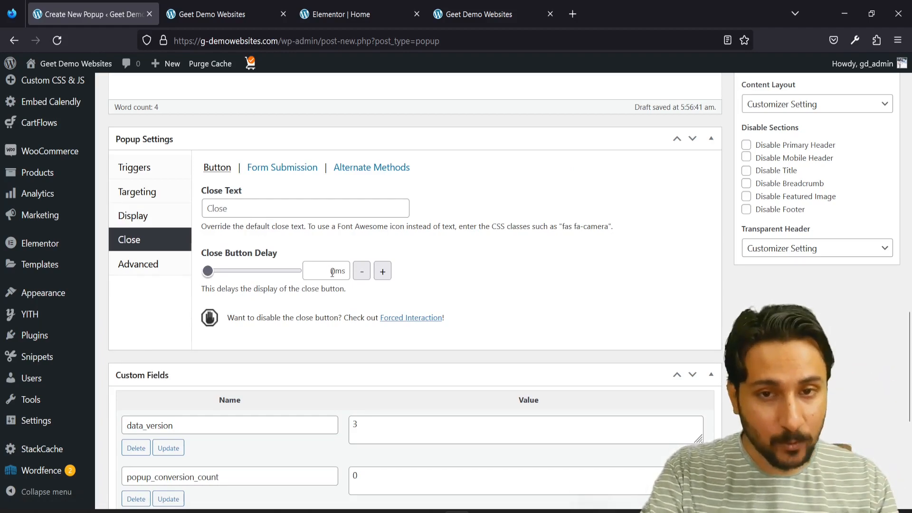
left_click(279, 170)
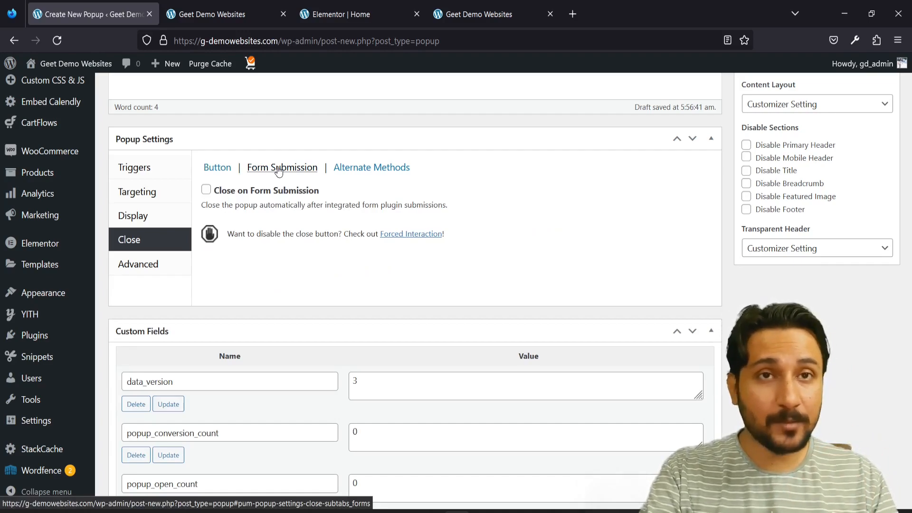
left_click(367, 172)
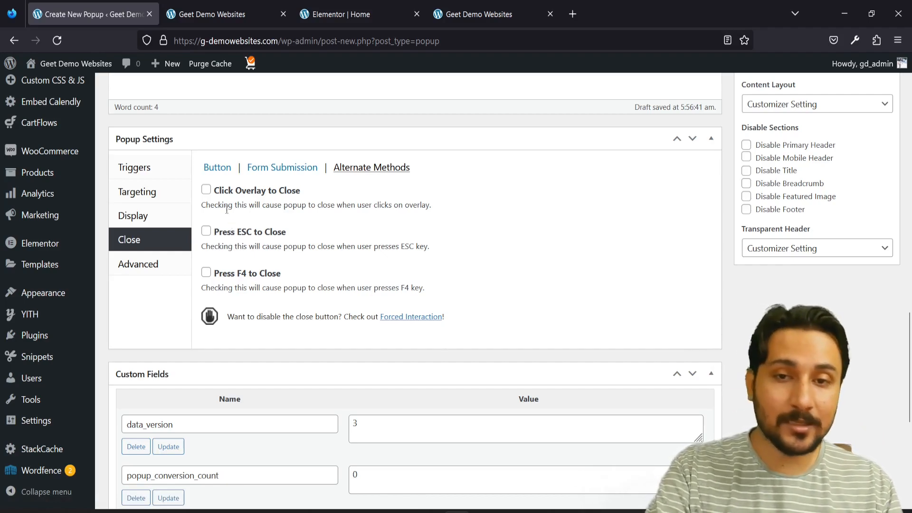
left_click(205, 190)
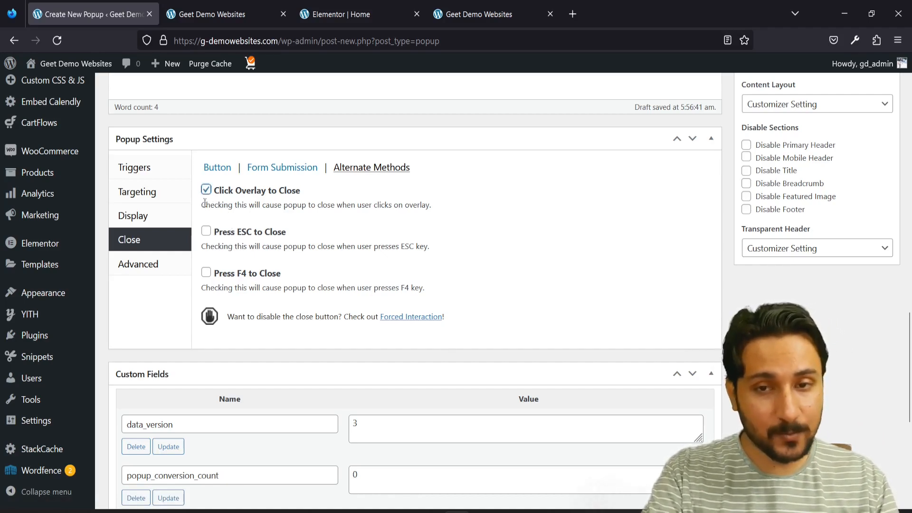
left_click(205, 231)
left_click(137, 263)
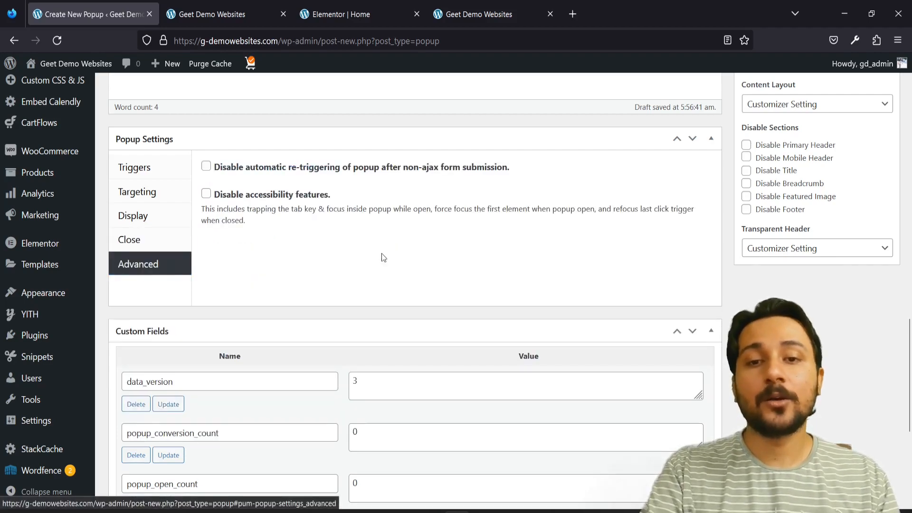
scroll(382, 256, "up", 6)
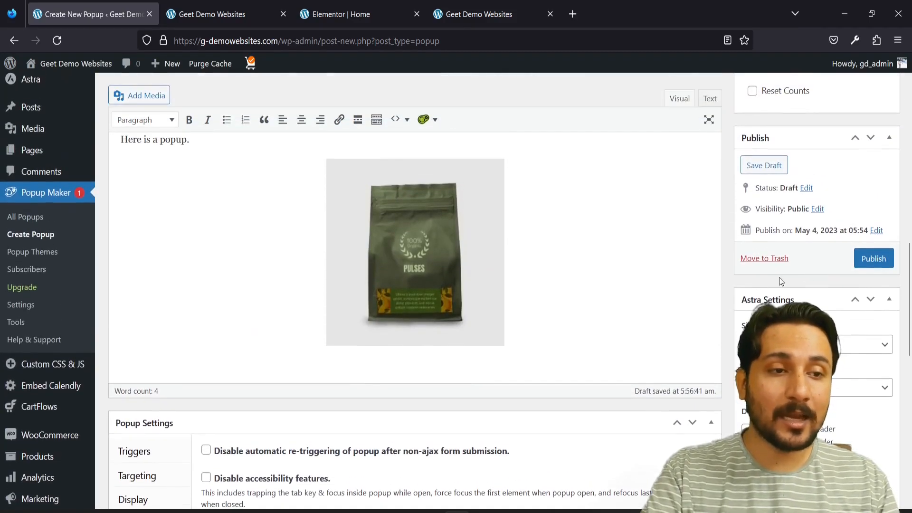
Publish the Click Delay popup
left_click(873, 259)
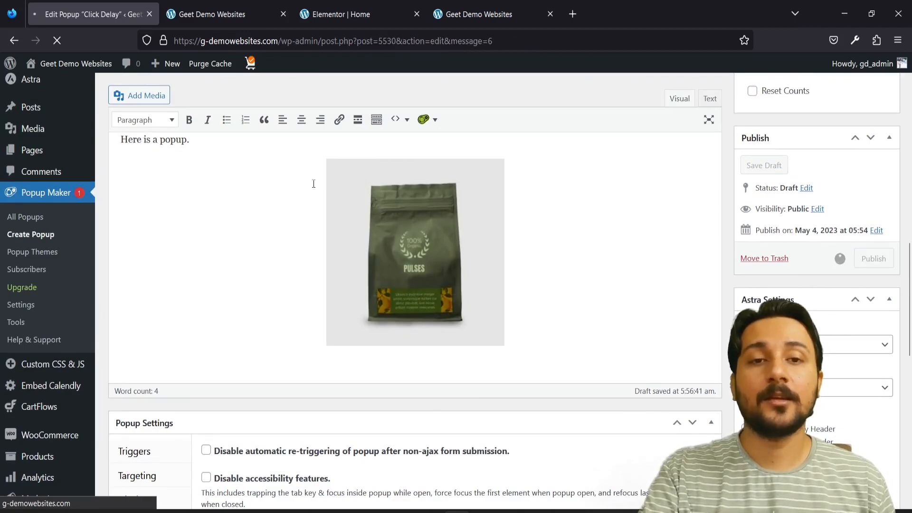
scroll(313, 184, "down", 6)
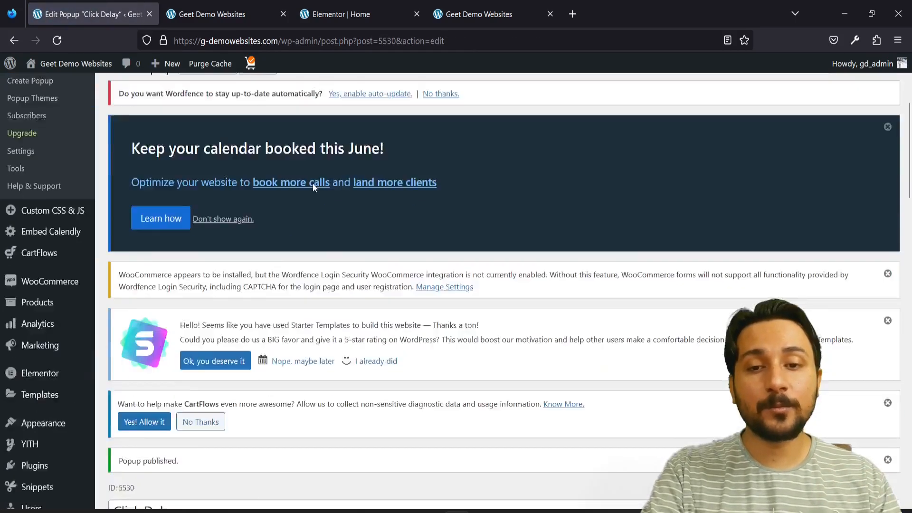
scroll(312, 184, "down", 1)
scroll(313, 184, "up", 3)
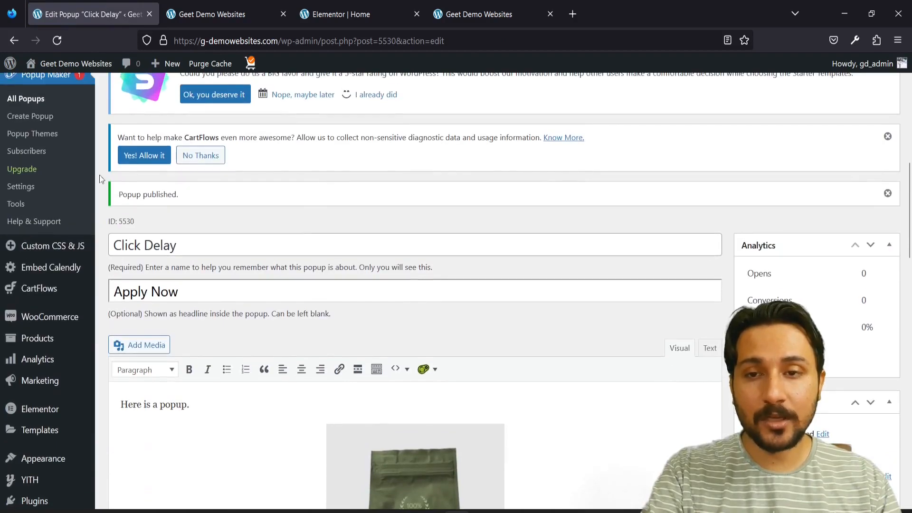
Open the list of all popups and skip the Popup Maker welcome tour
left_click(37, 100)
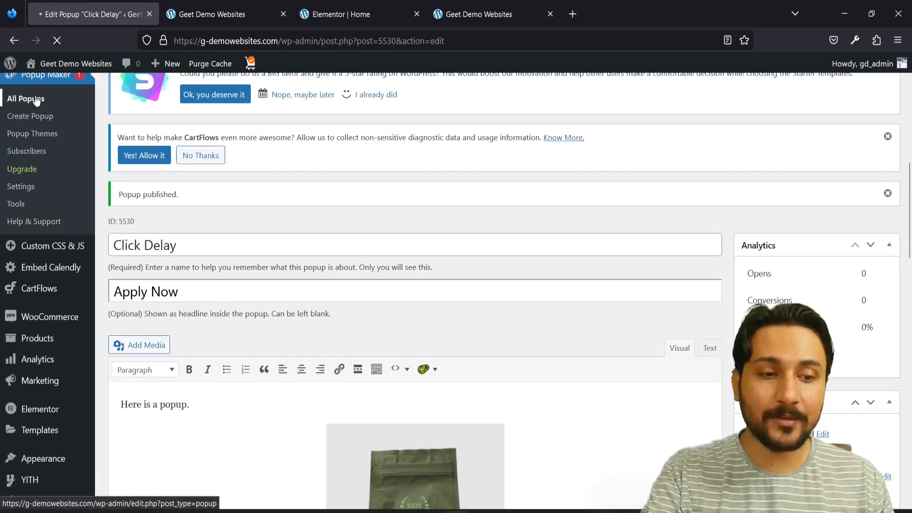
scroll(616, 265, "down", 8)
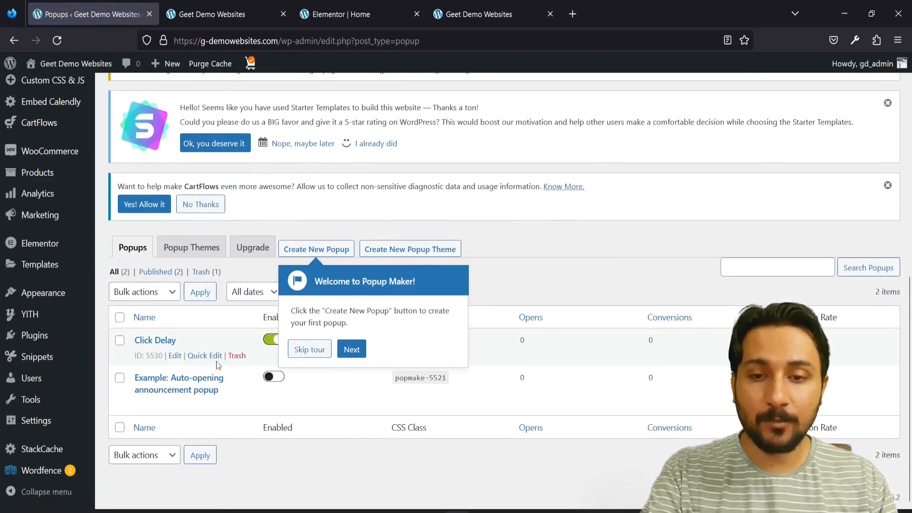
left_click(310, 349)
scroll(331, 352, "up", 5)
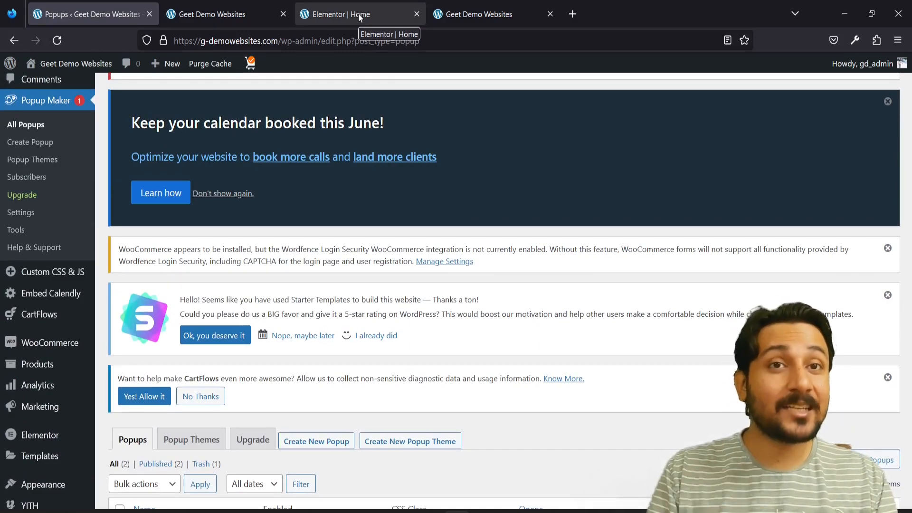
In the Elementor home page editor, set the Shop Now button's CSS class to popupone
left_click(468, 14)
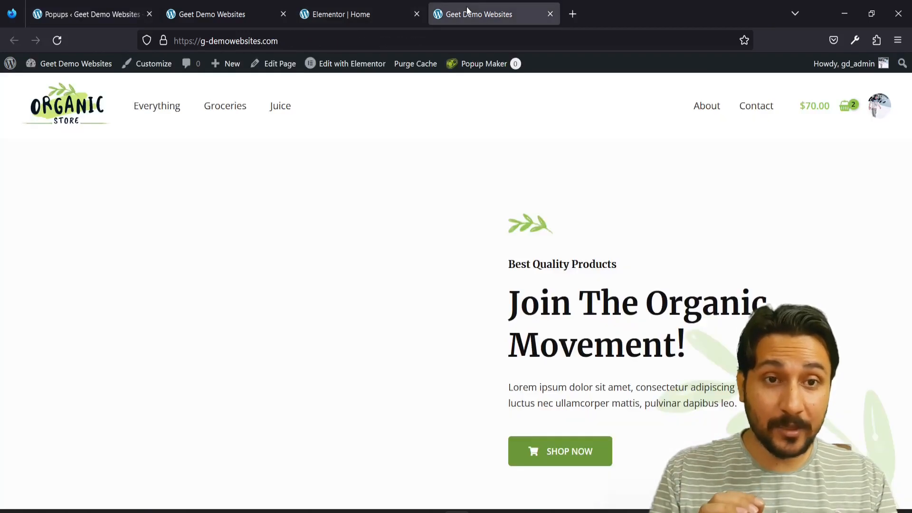
scroll(578, 362, "down", 3)
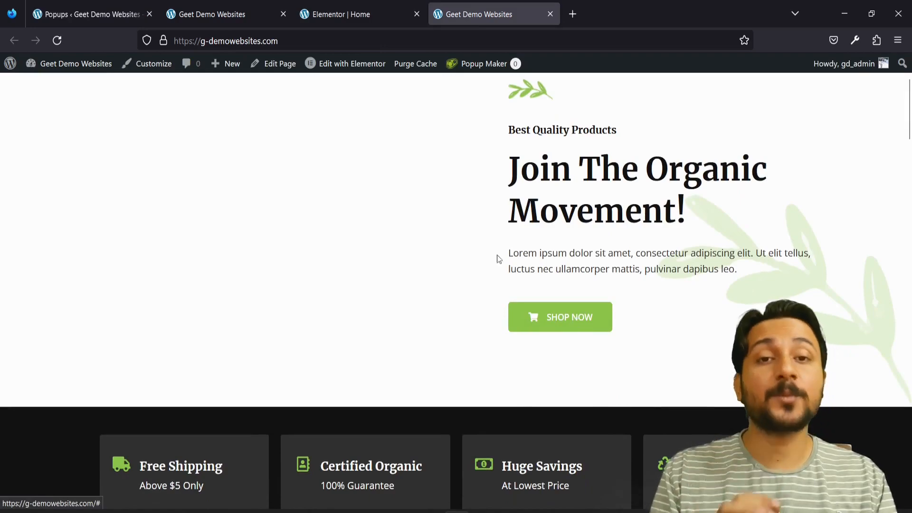
left_click(375, 10)
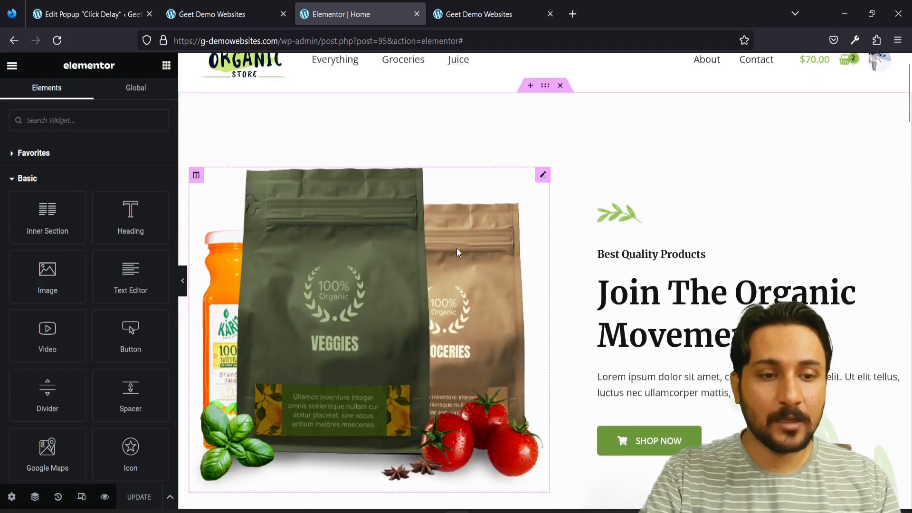
scroll(457, 248, "down", 1)
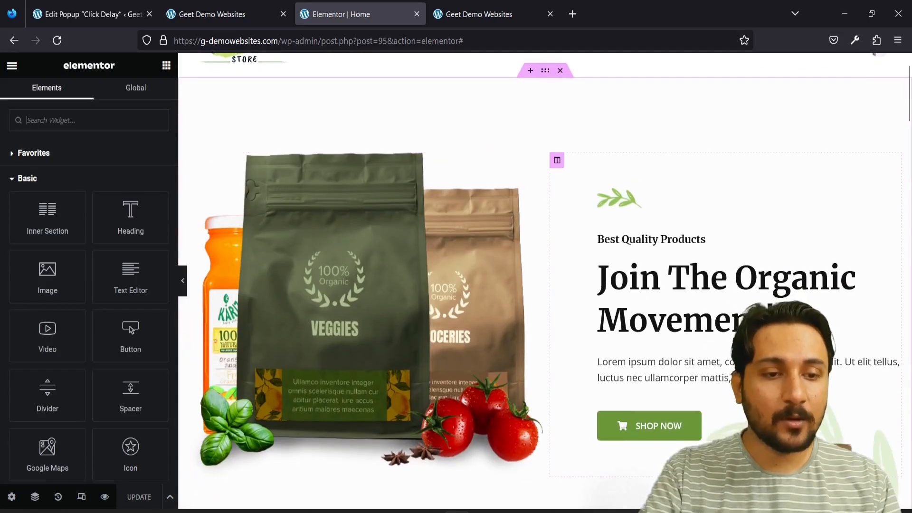
left_click(894, 404)
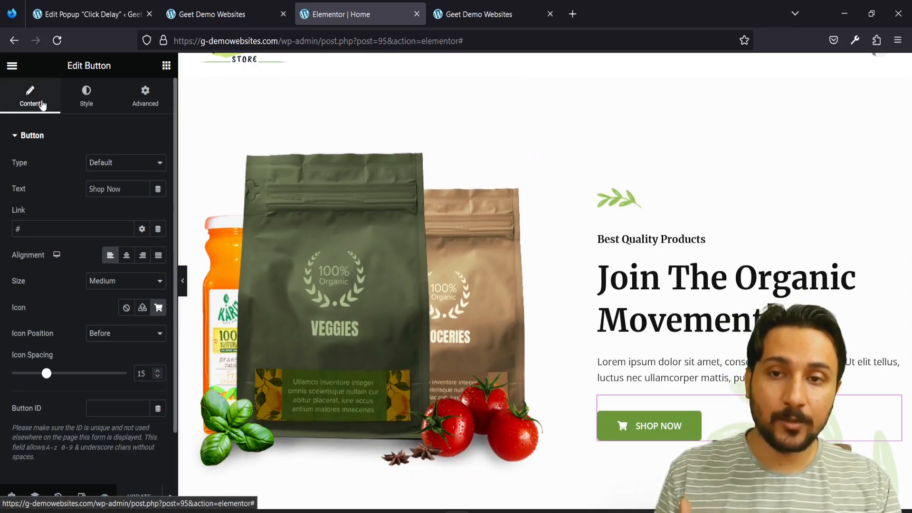
left_click(142, 104)
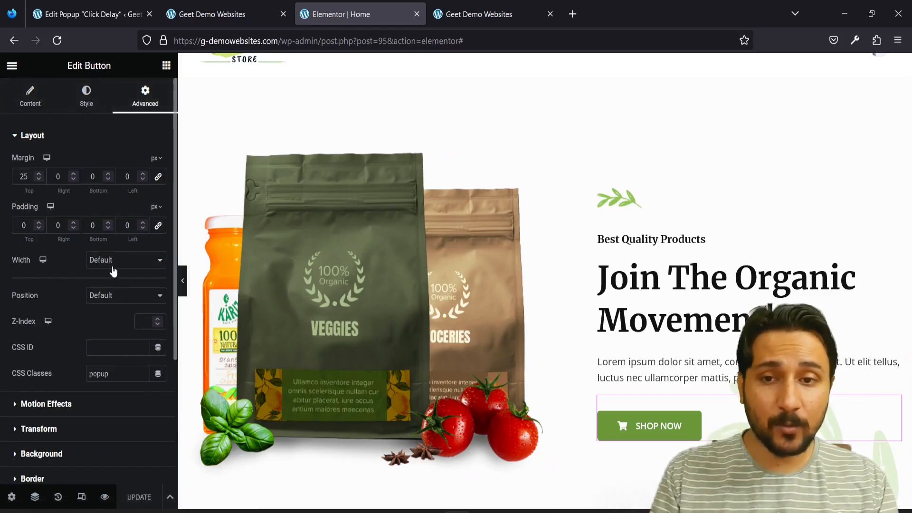
scroll(122, 329, "down", 1)
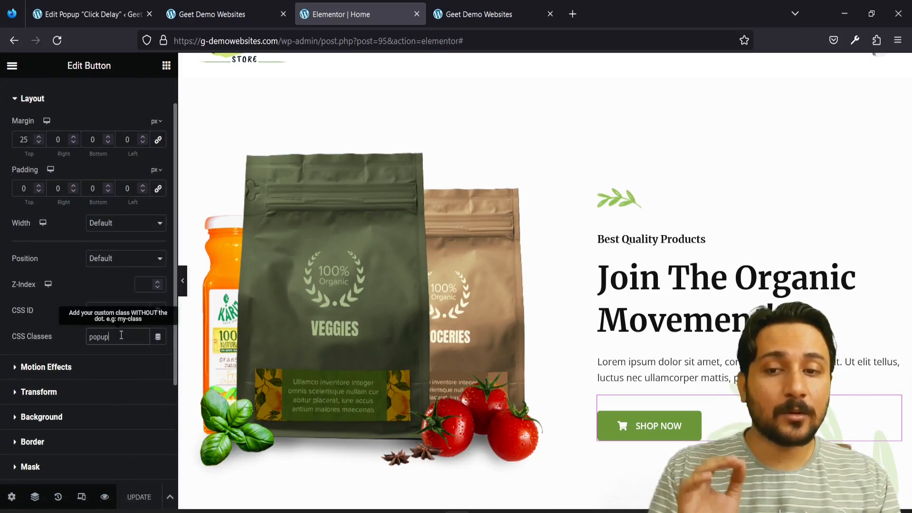
left_click_drag(121, 335, 83, 336)
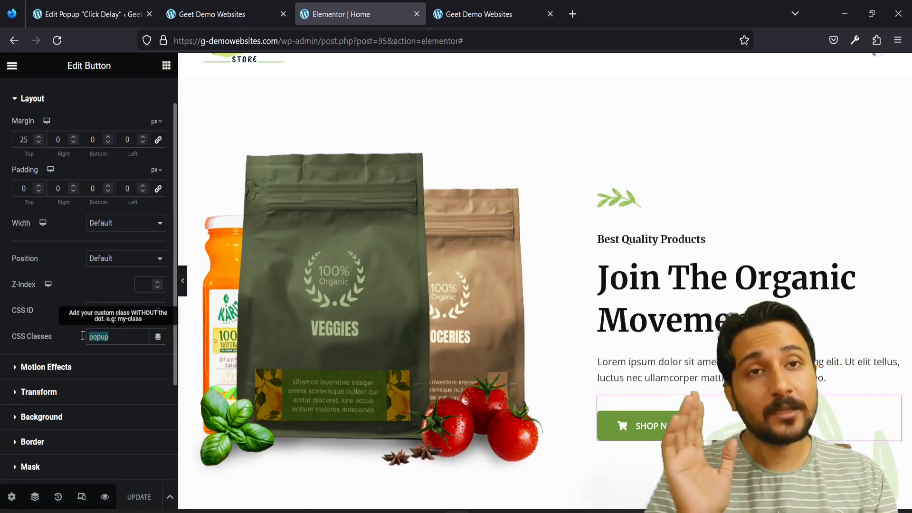
left_click(120, 337)
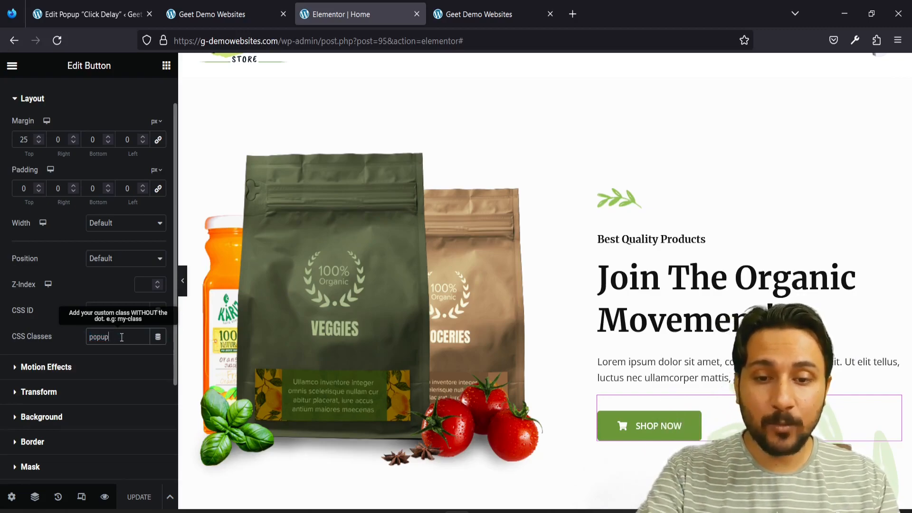
type("one")
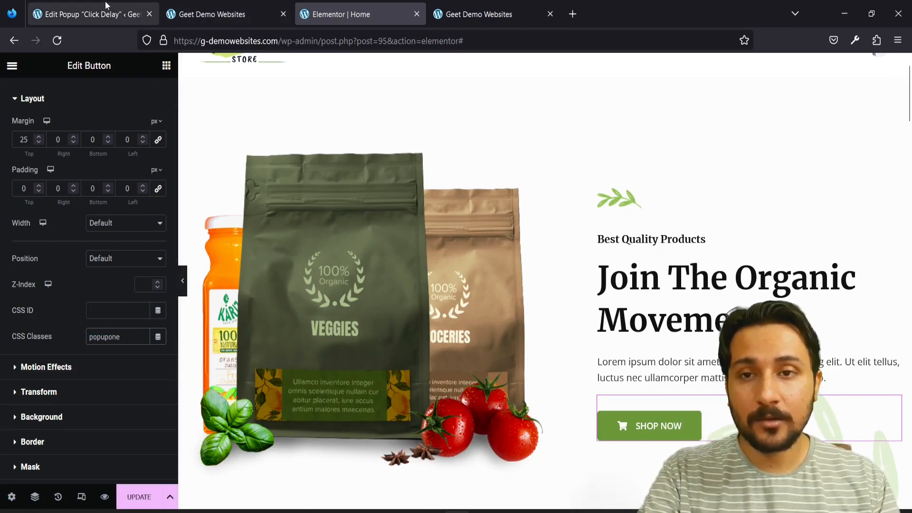
Check the Click Open trigger's extra selector in the Click Delay popup's settings
left_click(88, 14)
scroll(319, 280, "down", 15)
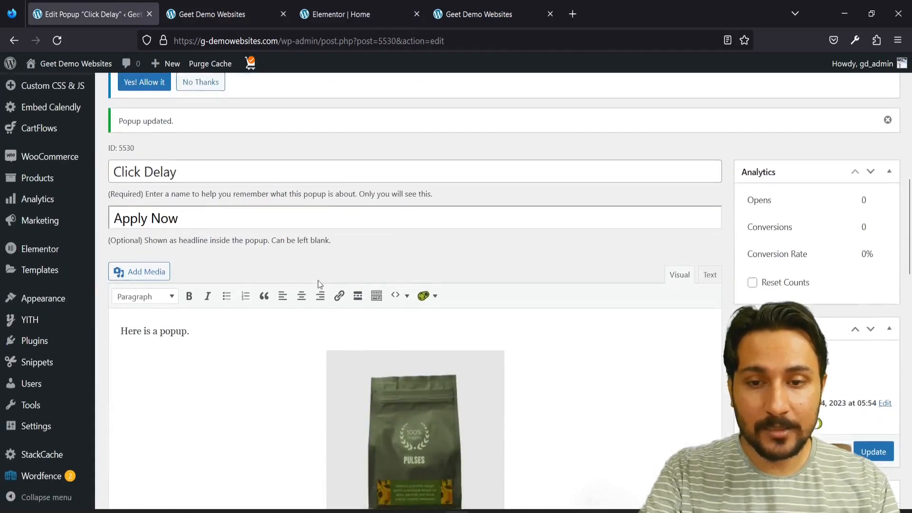
scroll(322, 306, "down", 2)
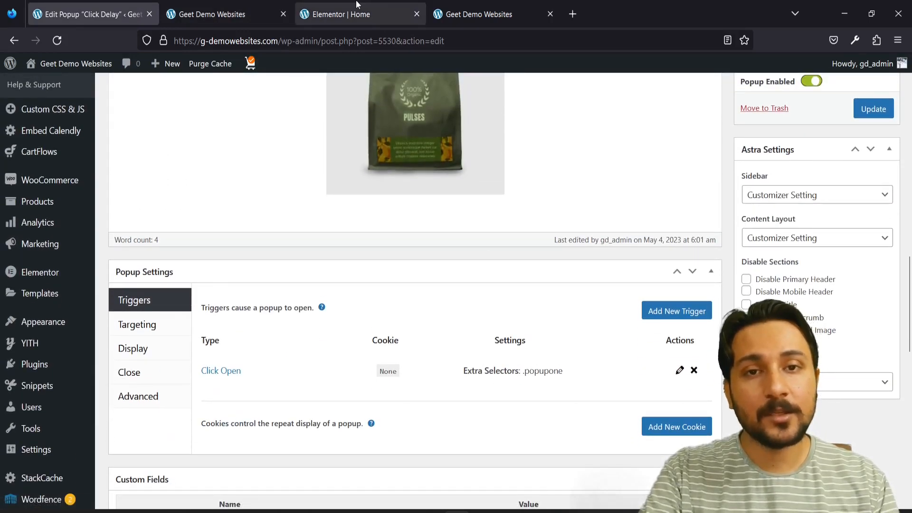
Return to the Elementor home page editor and save the page with the Shop Now button's new CSS class
left_click(341, 14)
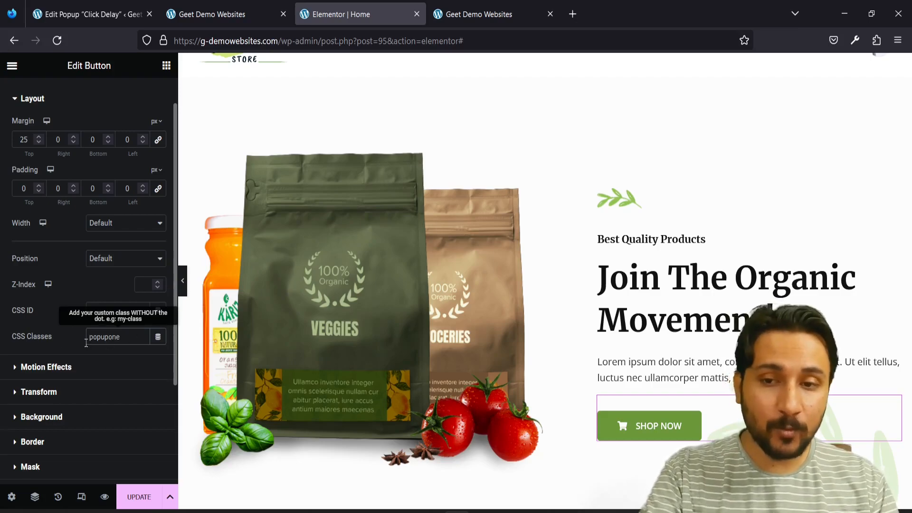
left_click_drag(8, 341, 57, 346)
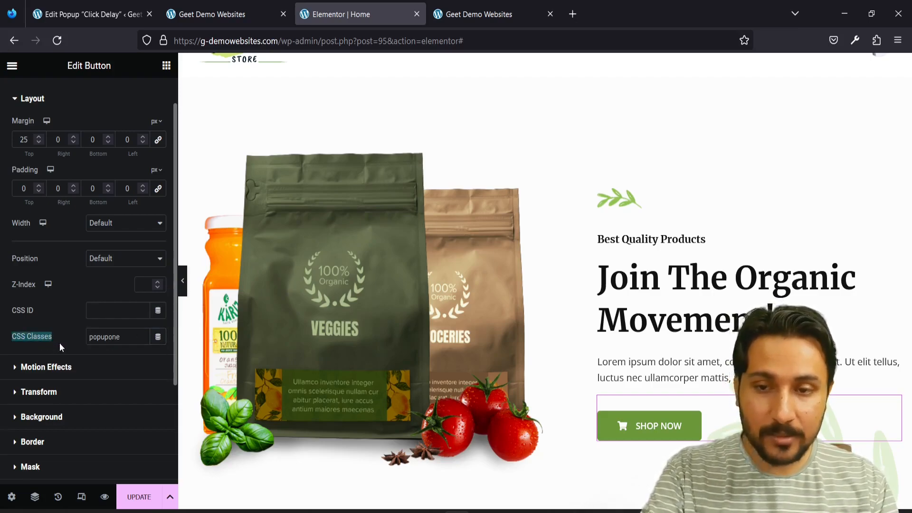
left_click(105, 336)
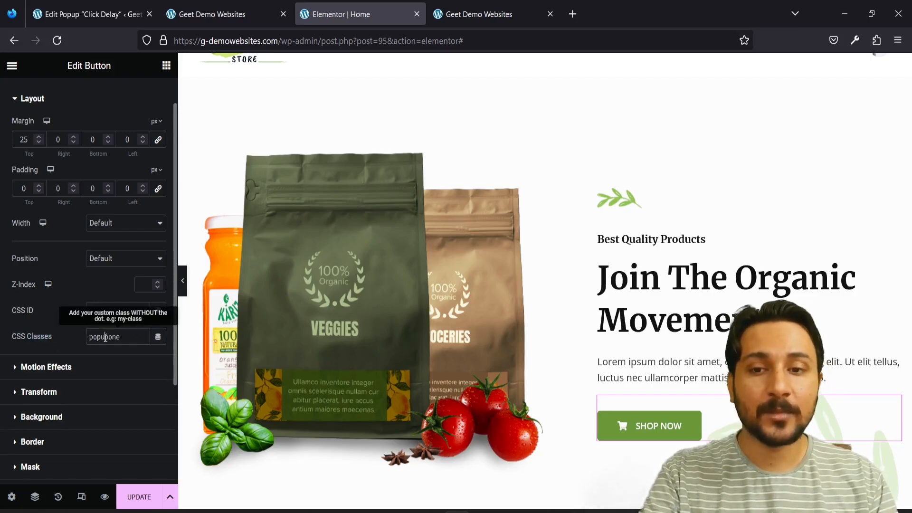
left_click(139, 497)
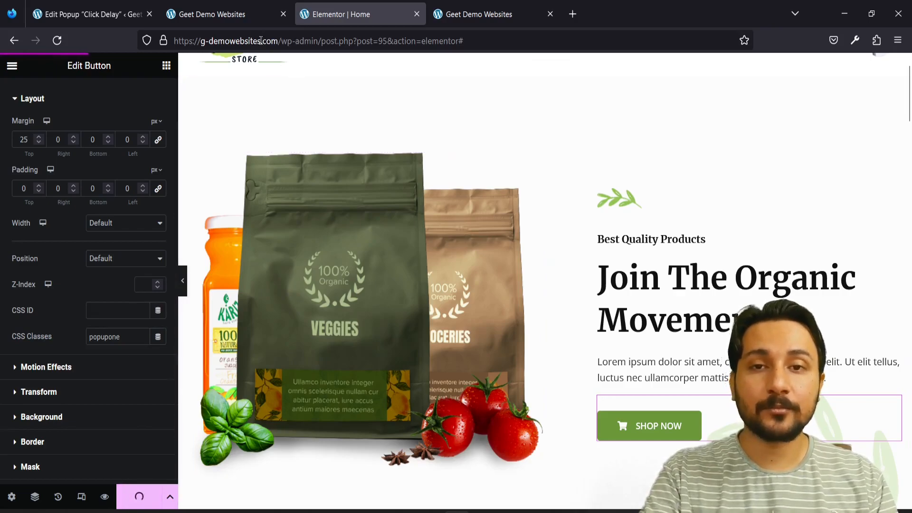
Reload the live home page, open the popup with the Shop Now button, and close it through its overlay
left_click(228, 14)
key("F5")
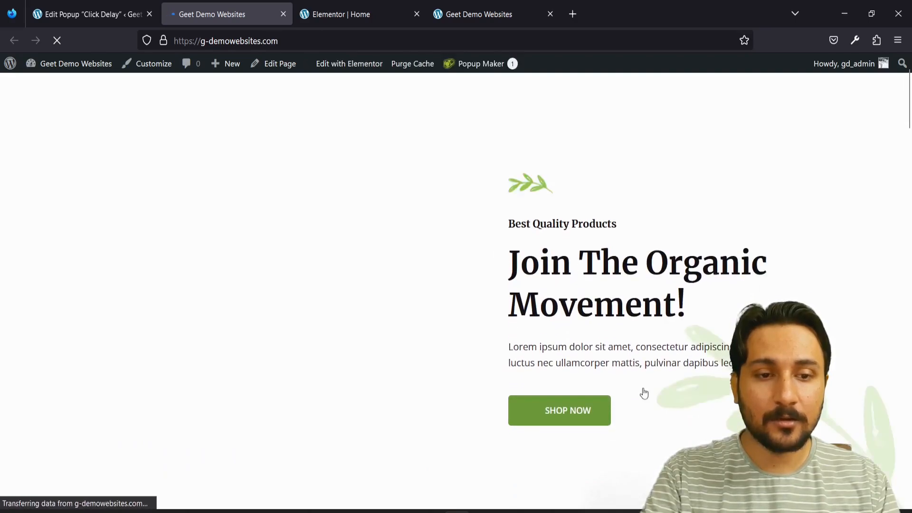
left_click(558, 409)
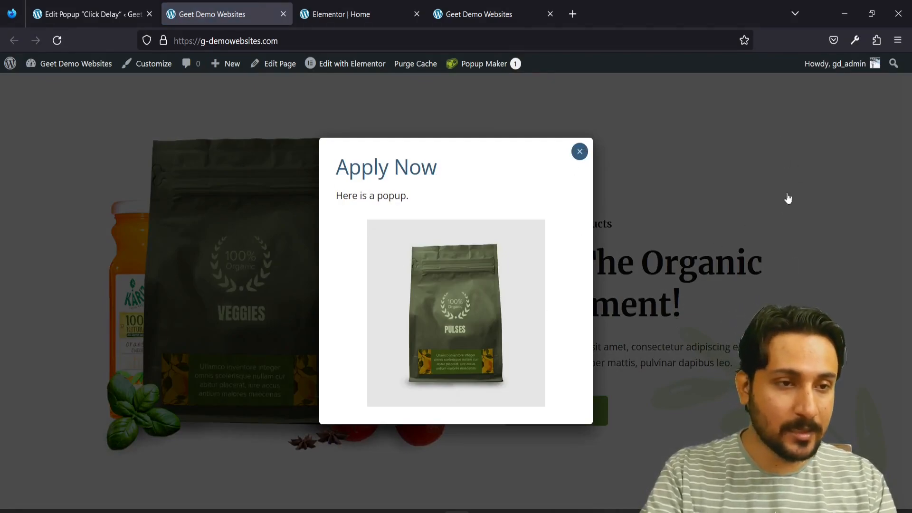
left_click(669, 163)
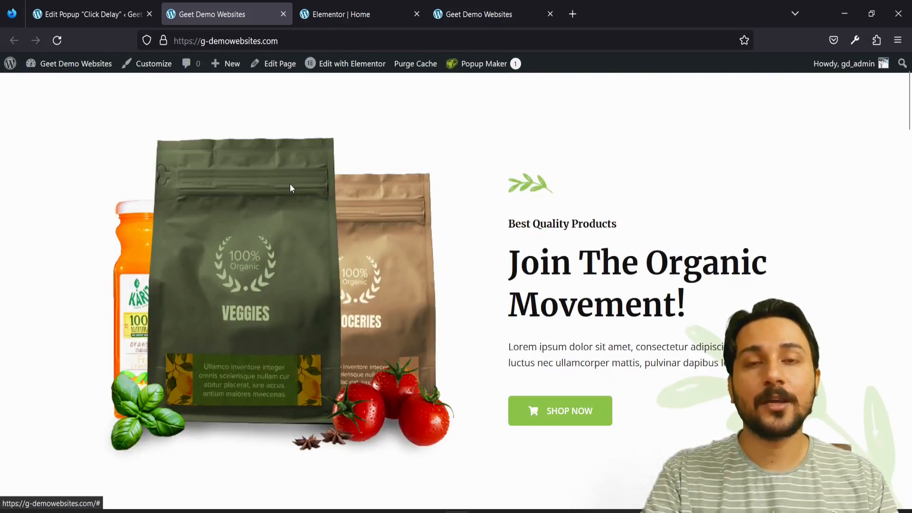
Return to the Click Delay popup's settings and delete its Click Open trigger
left_click(105, 5)
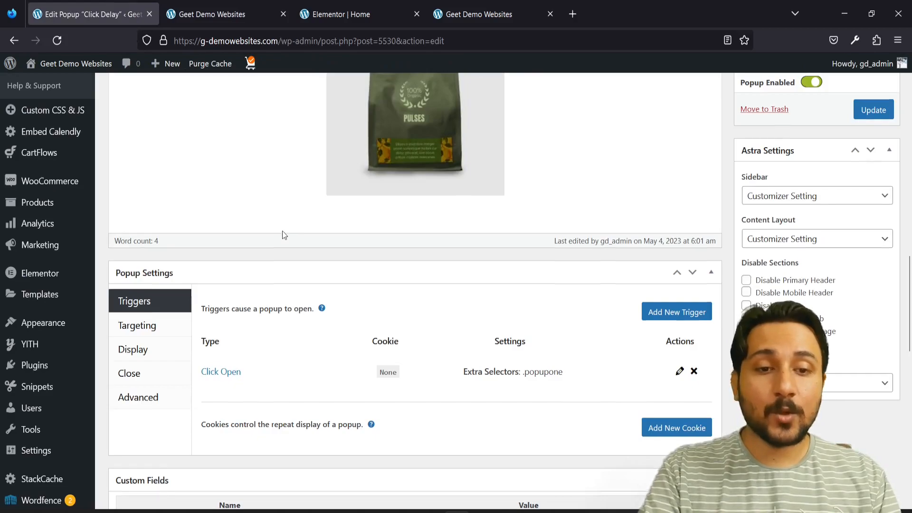
scroll(282, 231, "up", 5)
scroll(283, 231, "down", 3)
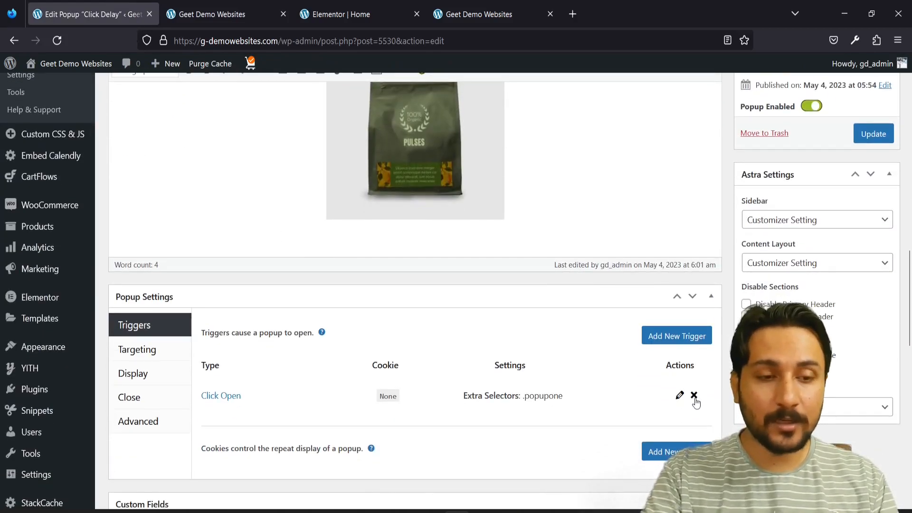
left_click(694, 395)
left_click(509, 299)
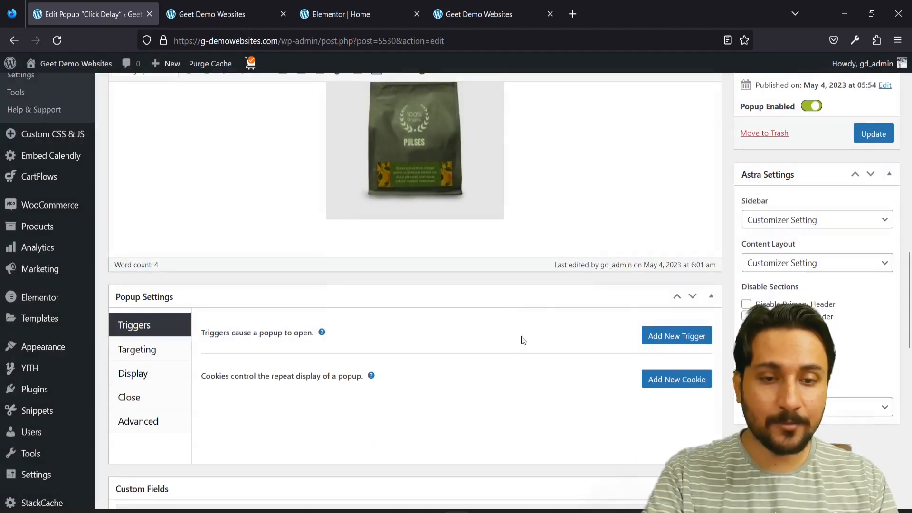
Create a new Time Delay / Auto Open trigger for the popup with cookie prevention turned off
scroll(520, 350, "up", 1)
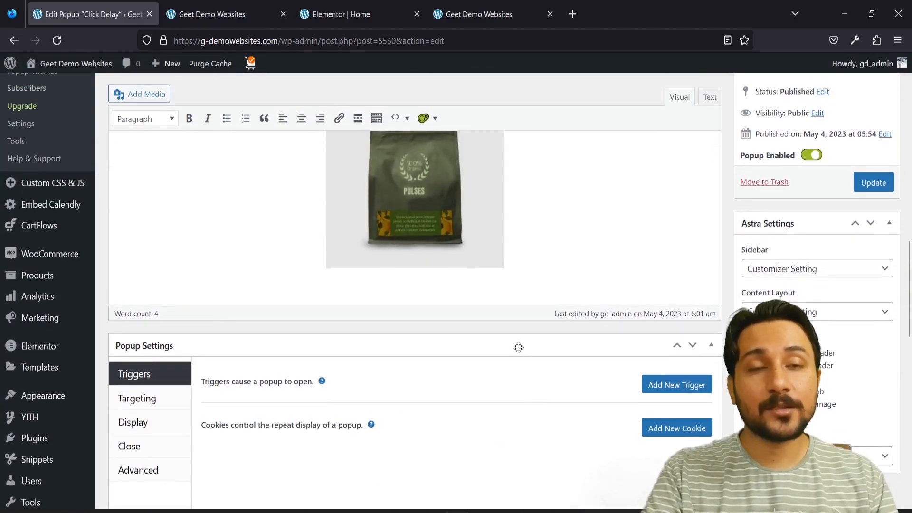
left_click(670, 381)
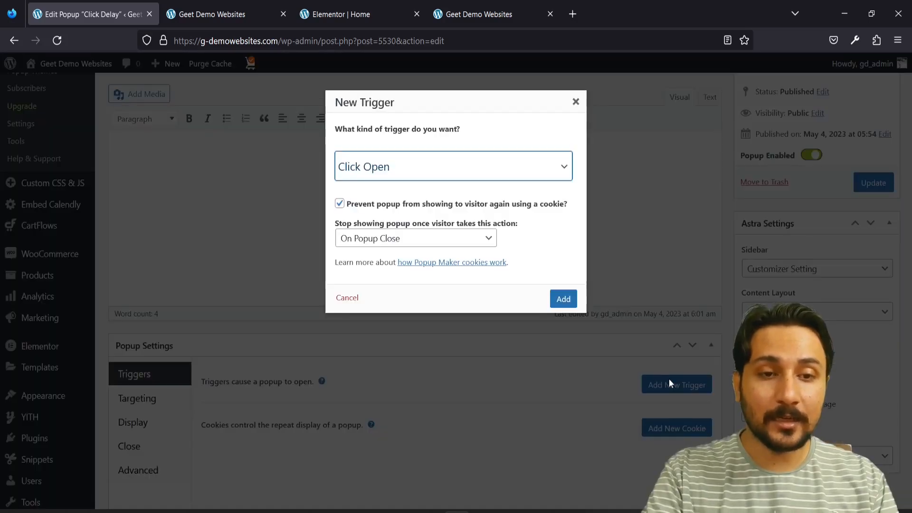
left_click(521, 173)
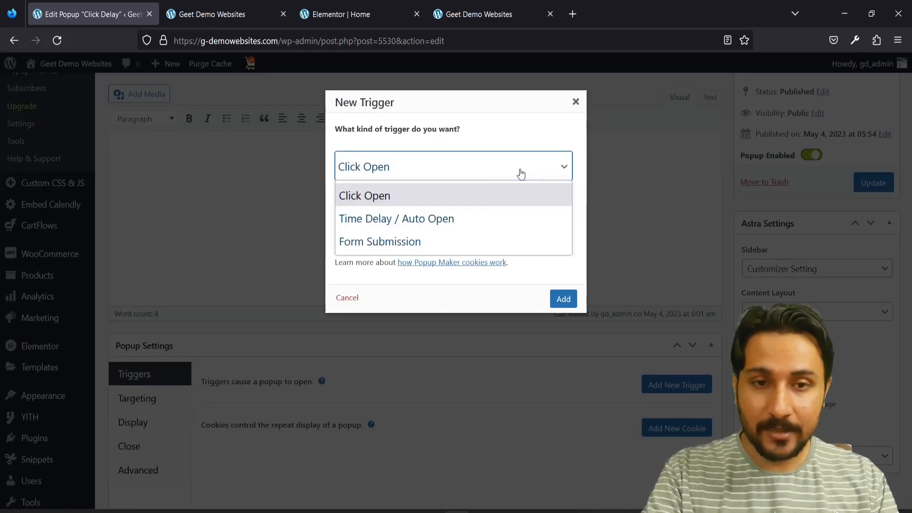
left_click(430, 218)
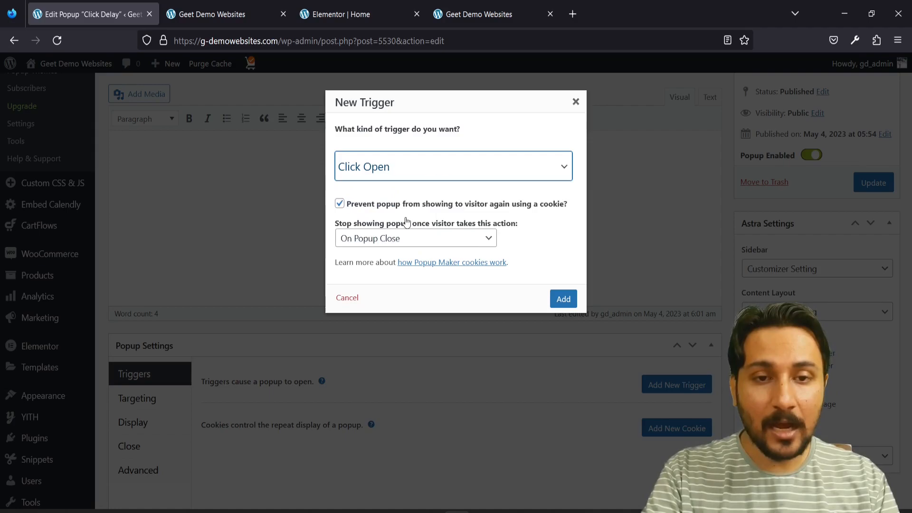
left_click(341, 204)
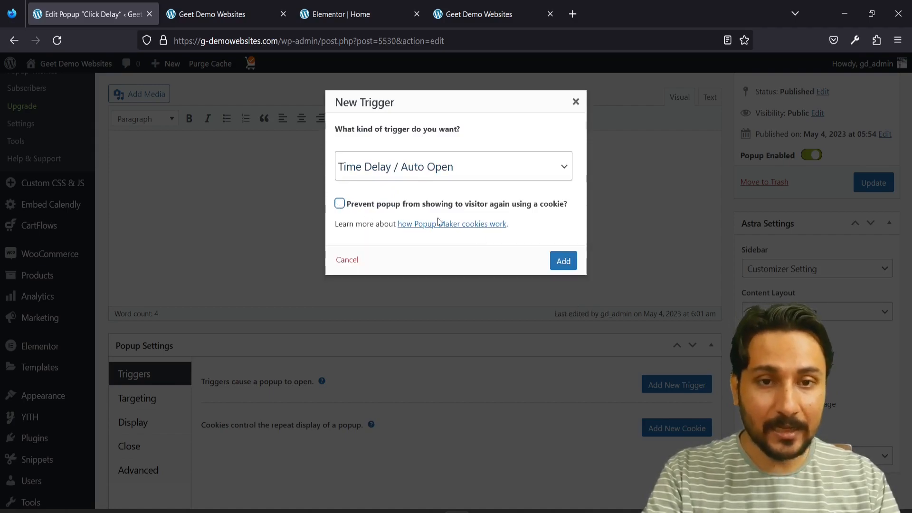
left_click(562, 259)
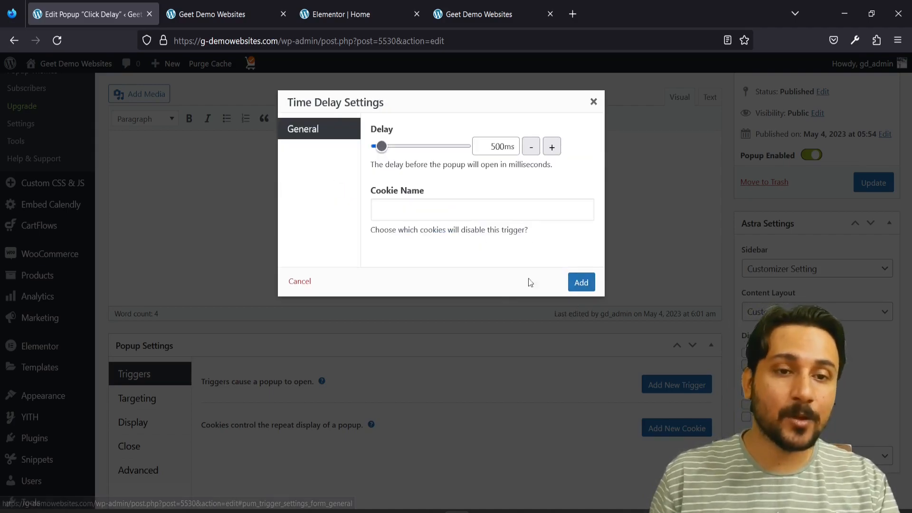
Set the time-delay trigger's delay to 500 ms and add the trigger with no cookie name
right_click(504, 150)
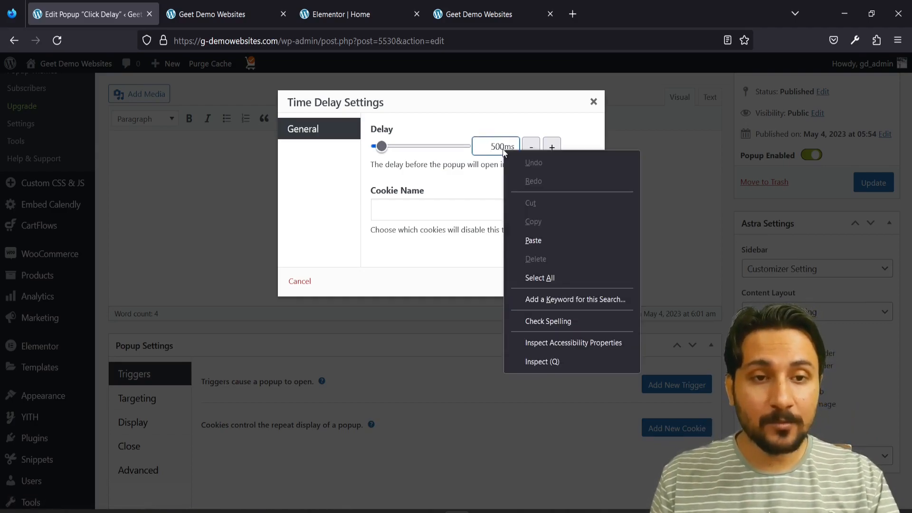
left_click(500, 146)
type("0")
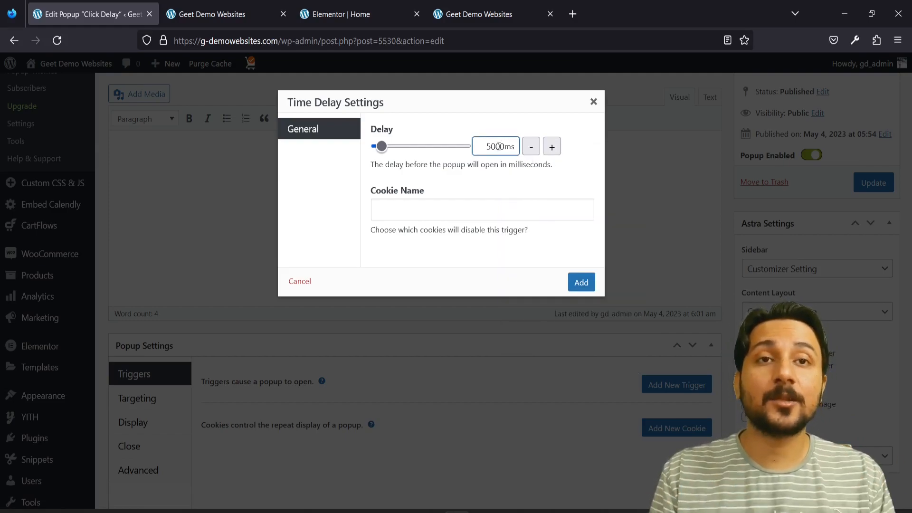
key("BackSpace")
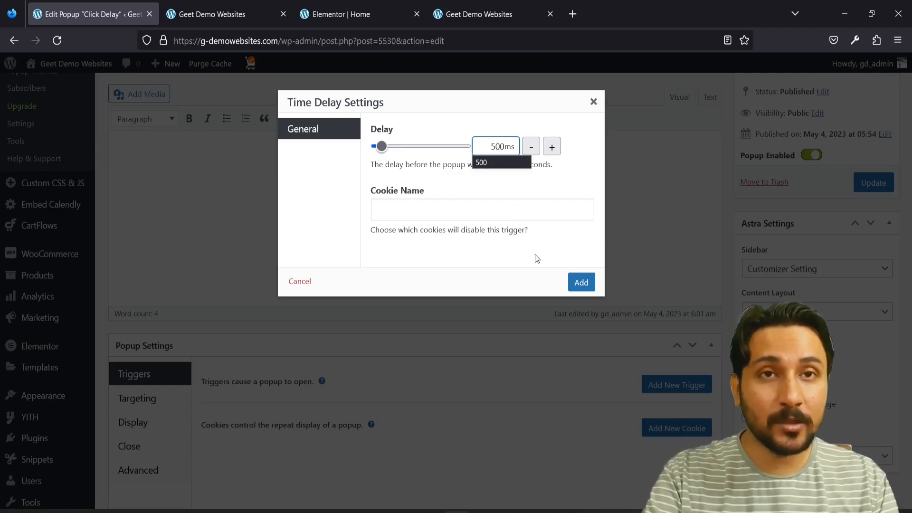
left_click(580, 290)
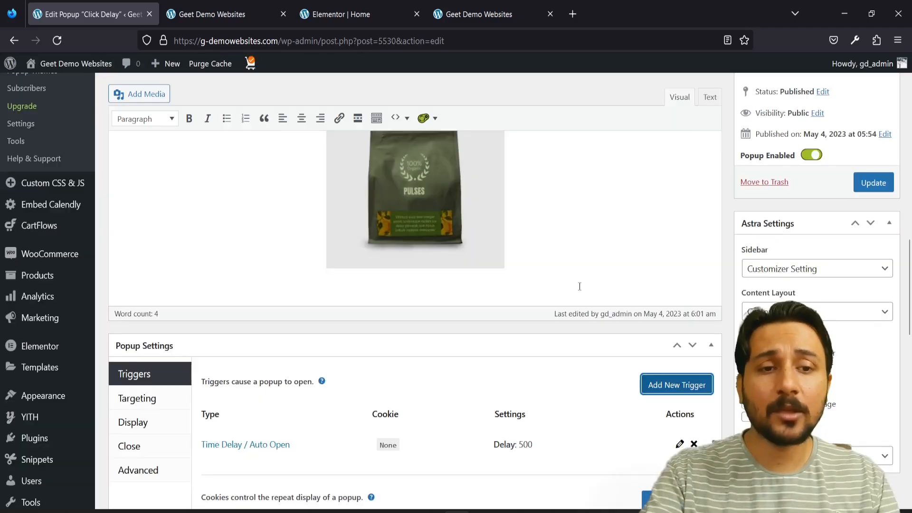
Add a Home Page targeting condition to the Click Delay popup's settings
scroll(473, 311, "down", 3)
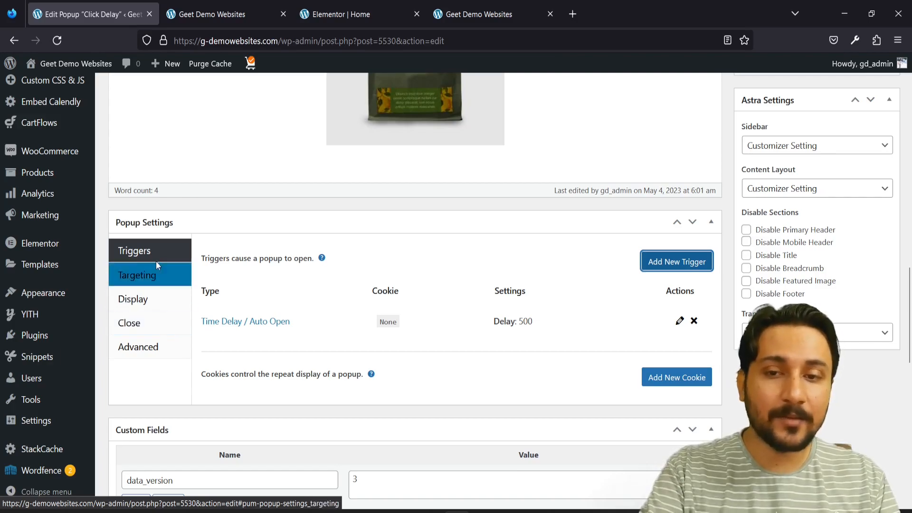
left_click(143, 278)
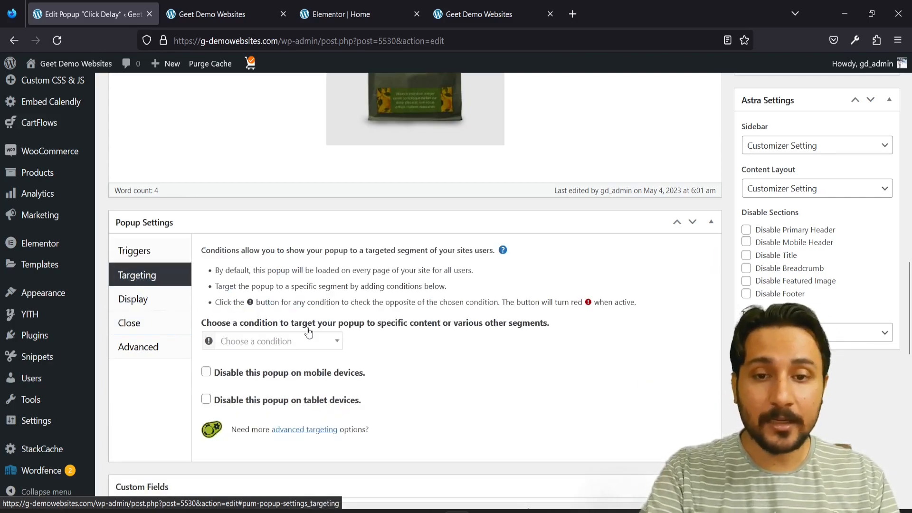
scroll(307, 333, "down", 1)
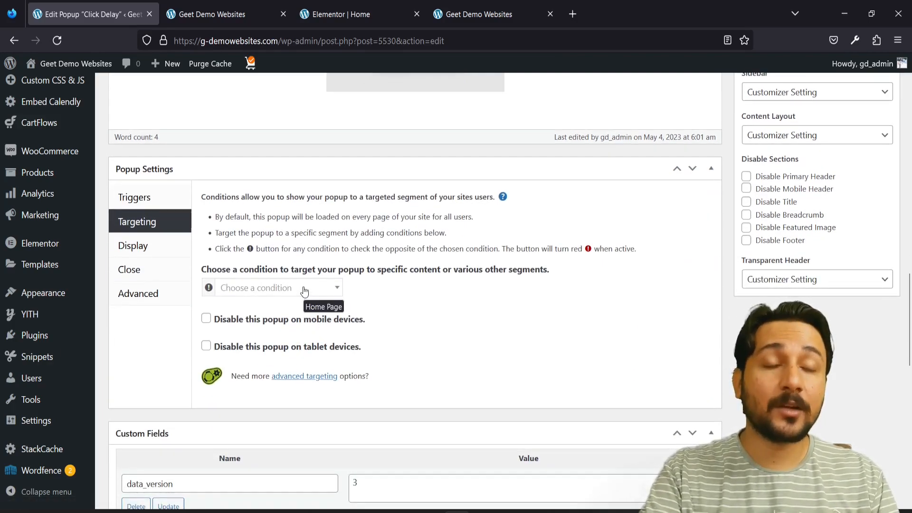
left_click(304, 291)
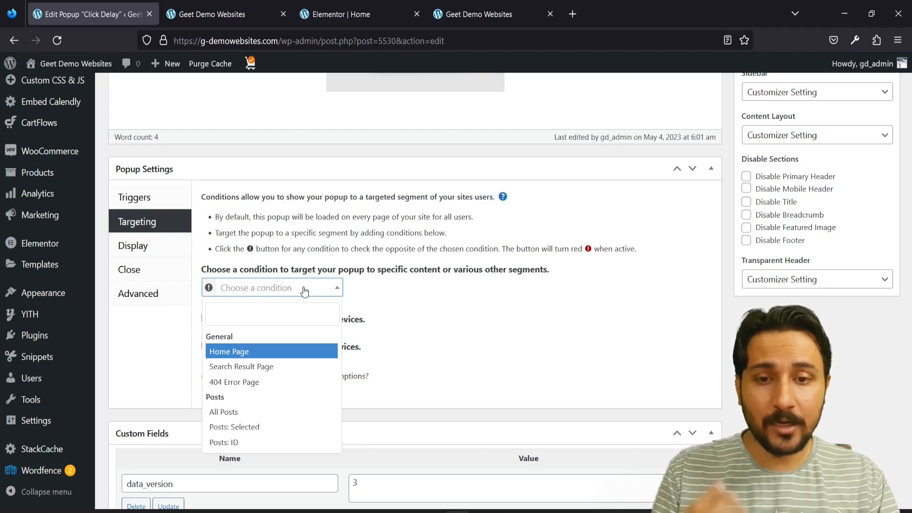
scroll(276, 399, "down", 1)
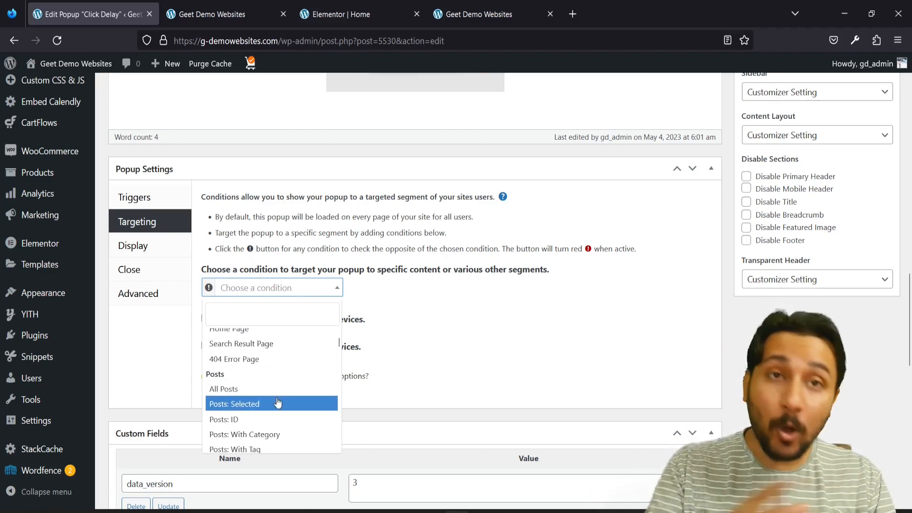
scroll(278, 403, "down", 7)
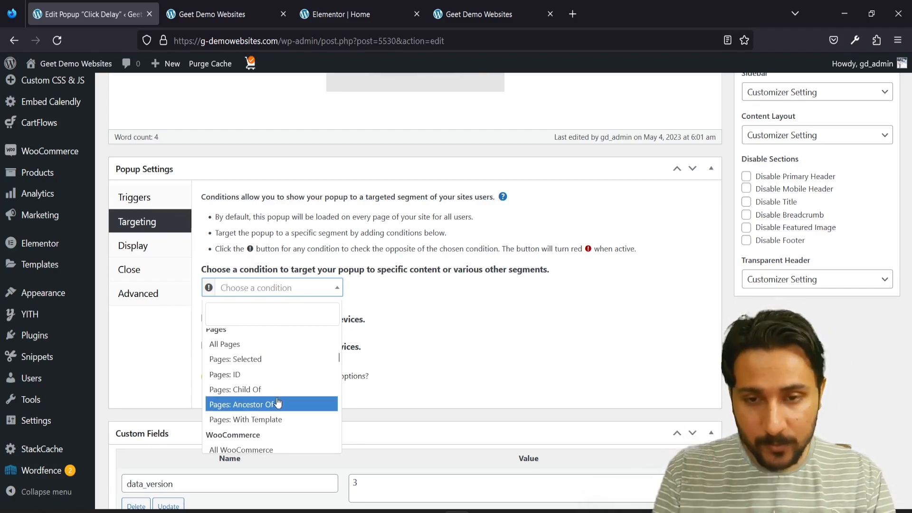
scroll(278, 403, "up", 8)
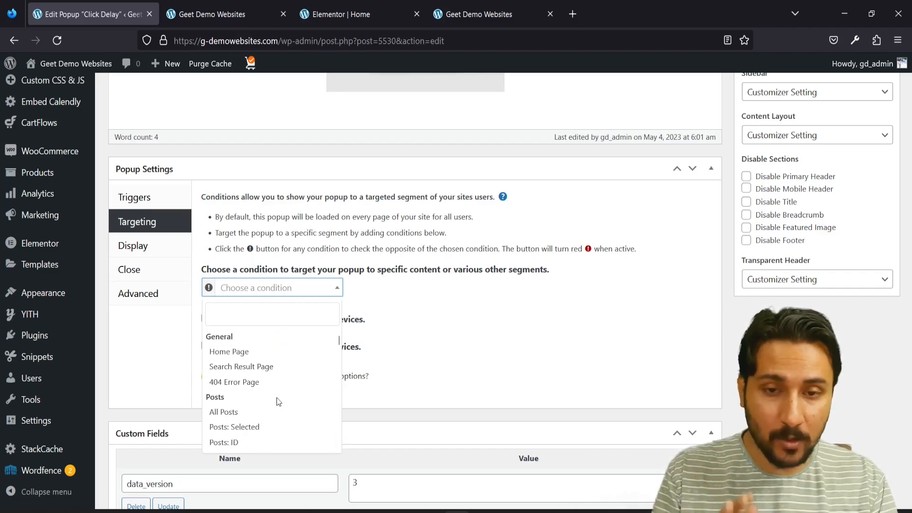
left_click(239, 353)
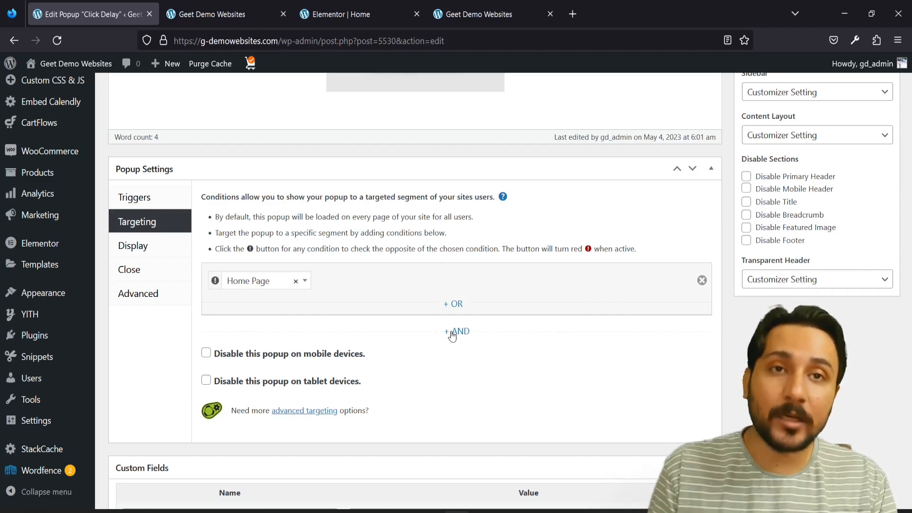
Update the Click Delay popup and reload the live home page to test its time-delay trigger
scroll(427, 276, "up", 5)
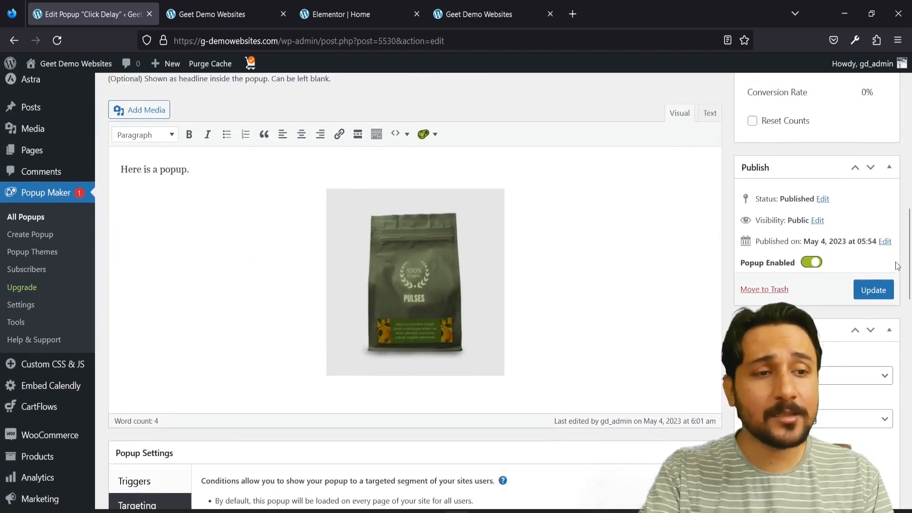
left_click(874, 291)
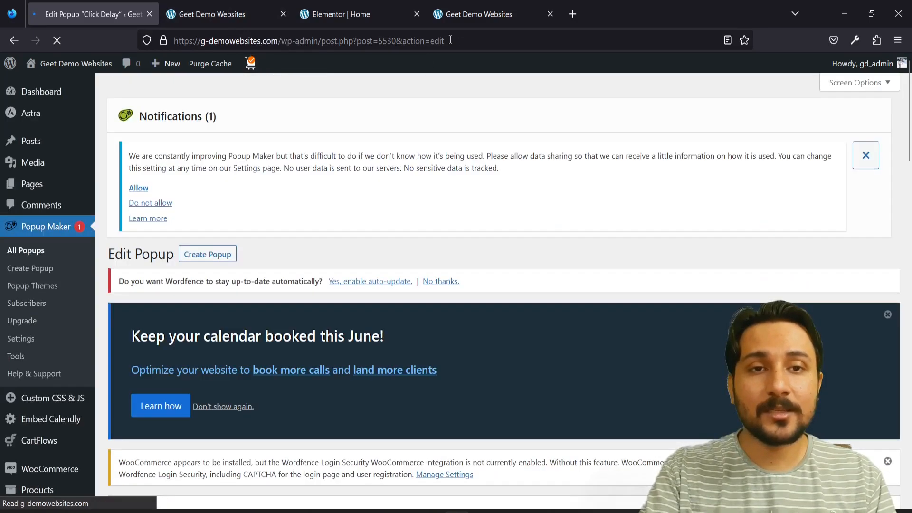
left_click(461, 19)
key("F5")
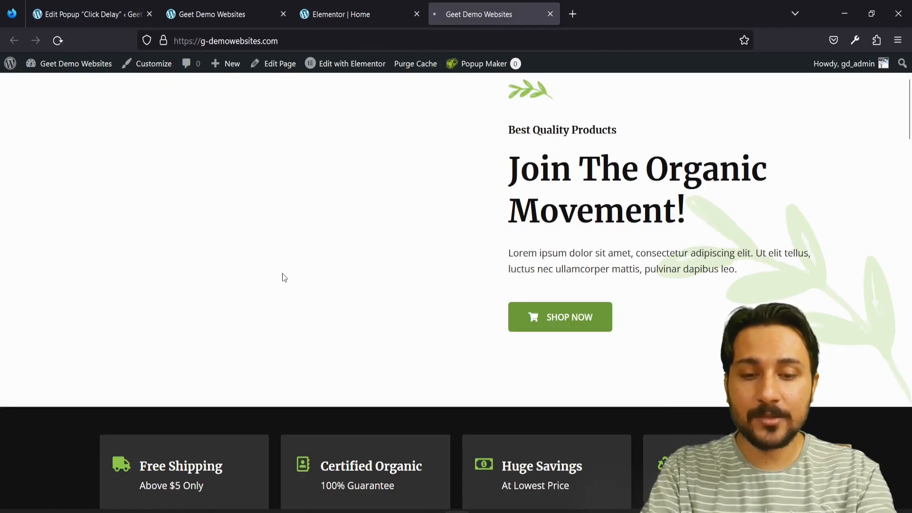